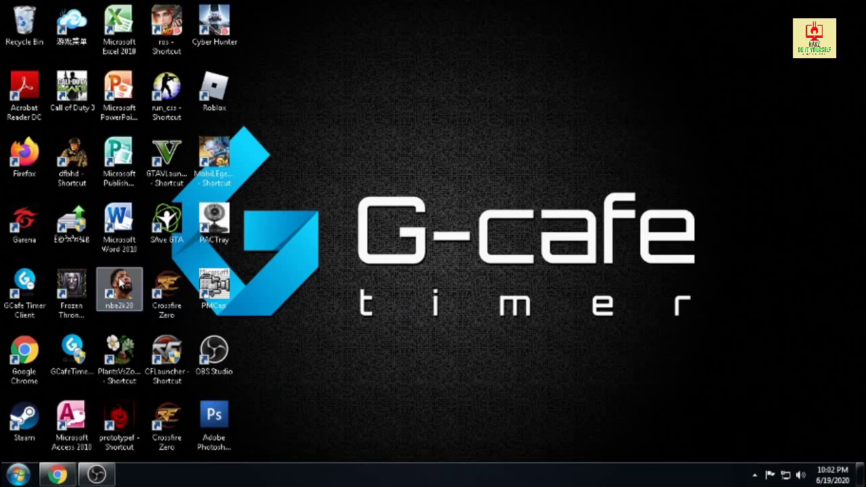
Launch nba2k20 from the desktop, submit a date of birth for the MyPLAYER account age check, and dismiss the resulting message
double_click(119, 284)
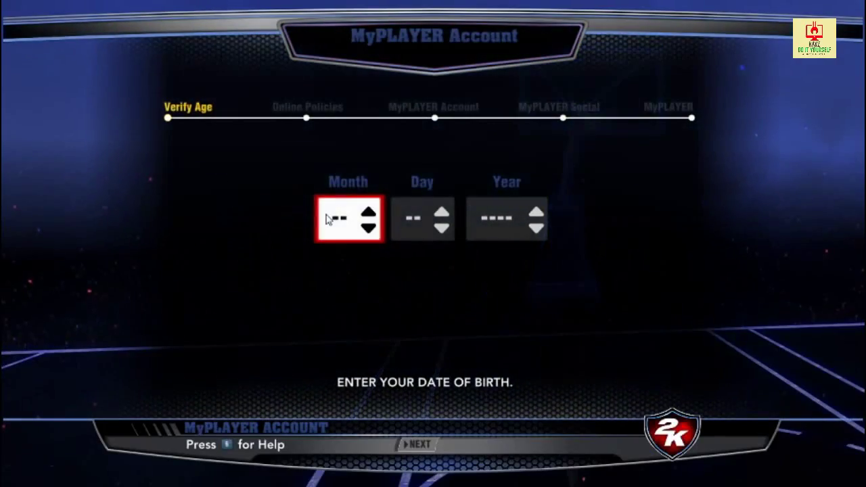
key(Up)
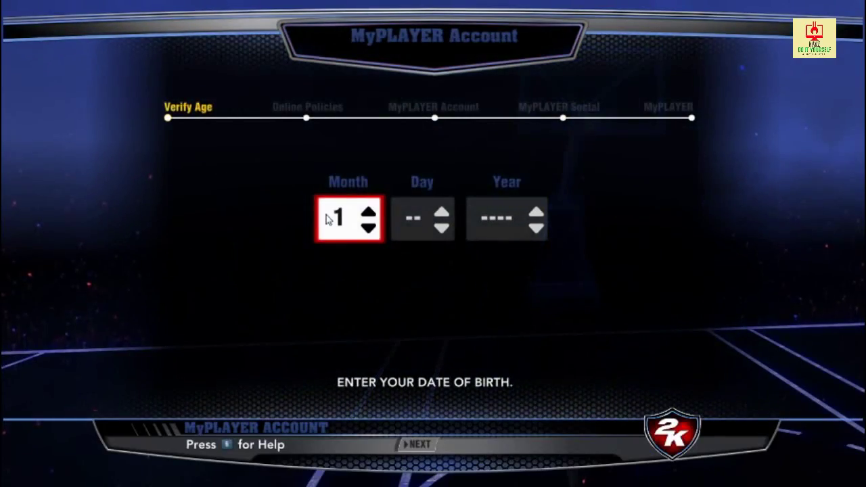
key(Right)
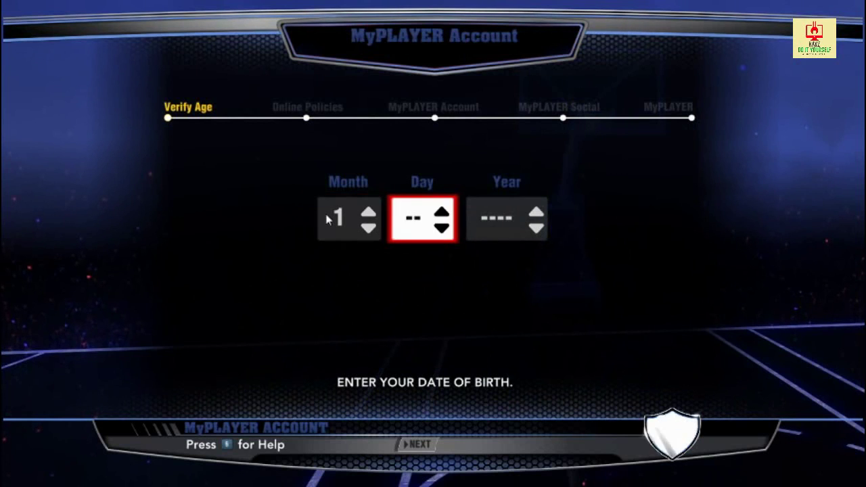
key(Up)
key(Right)
key(Up)
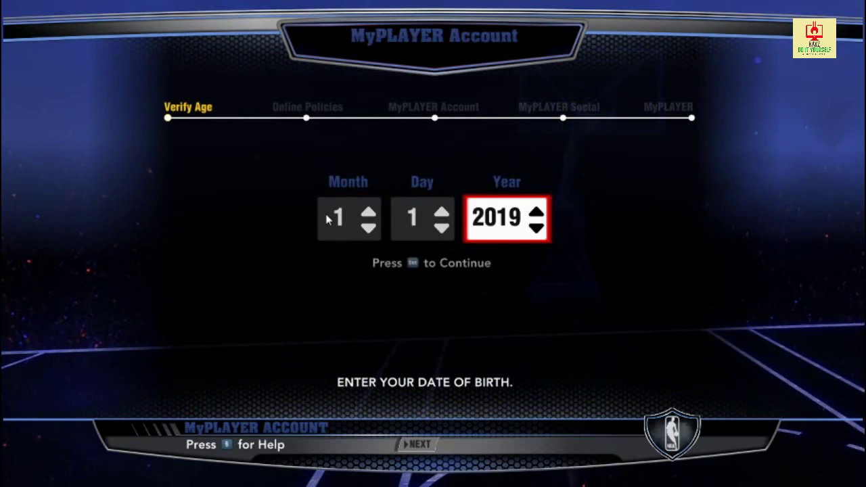
key(Return)
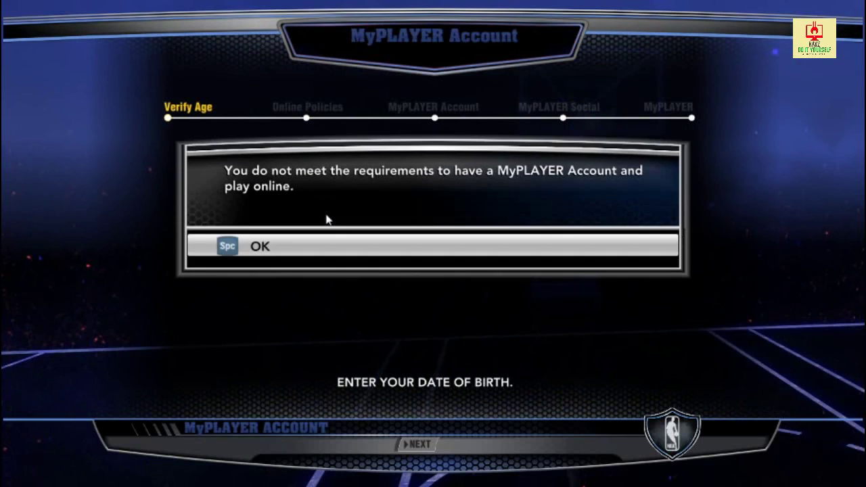
key(Return)
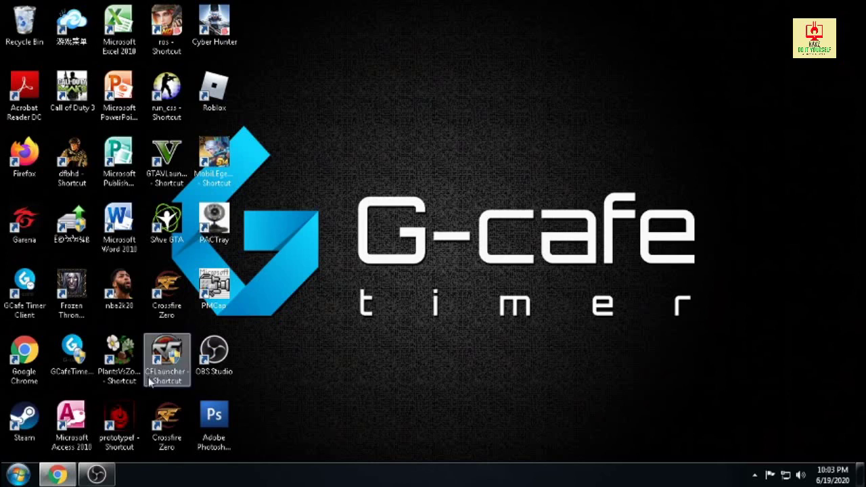
Open the 3DM Mod Tool folder inside the 3DM Mod Tool v4.83 folder in Downloads
click(18, 476)
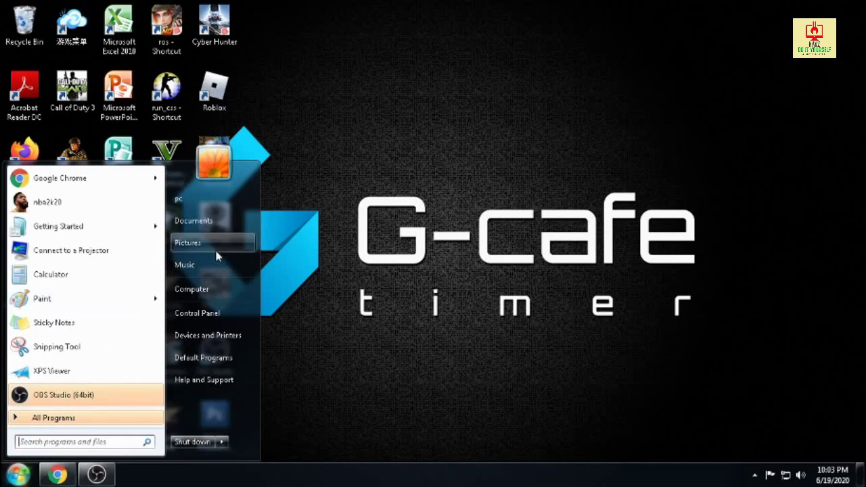
click(208, 226)
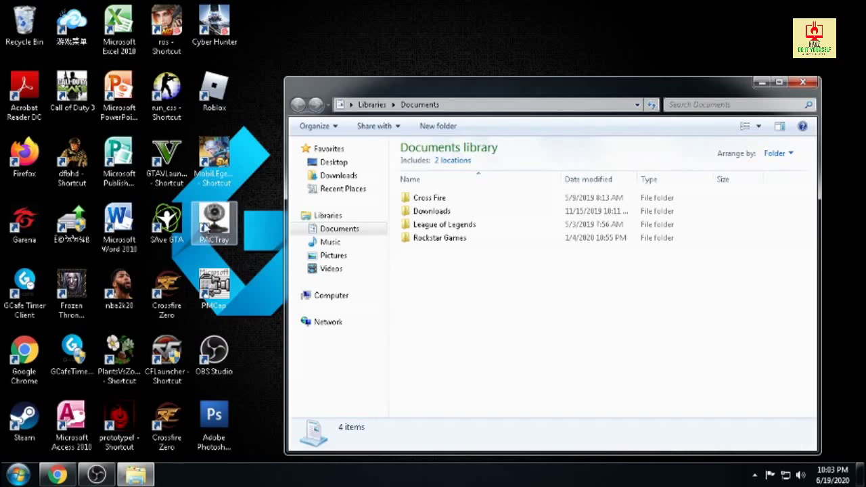
click(335, 174)
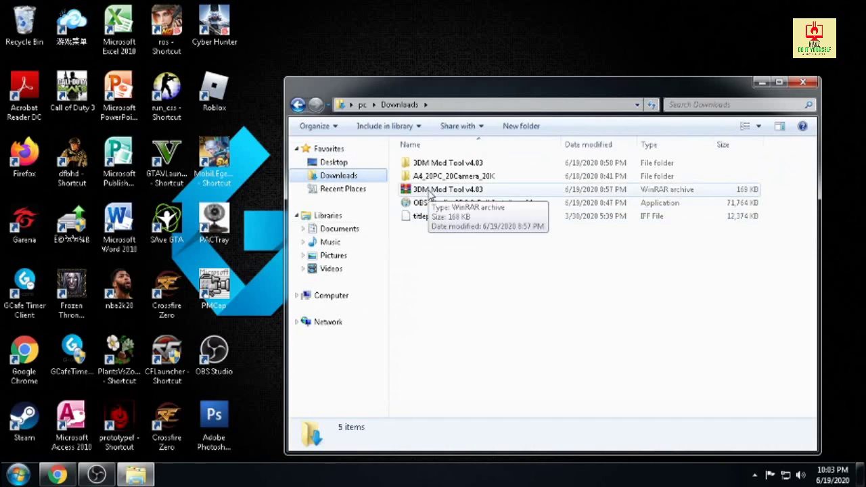
double_click(439, 166)
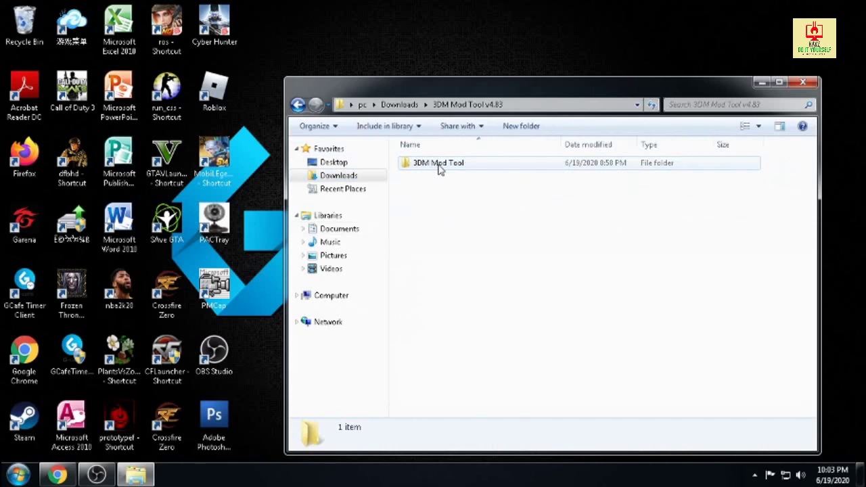
double_click(438, 165)
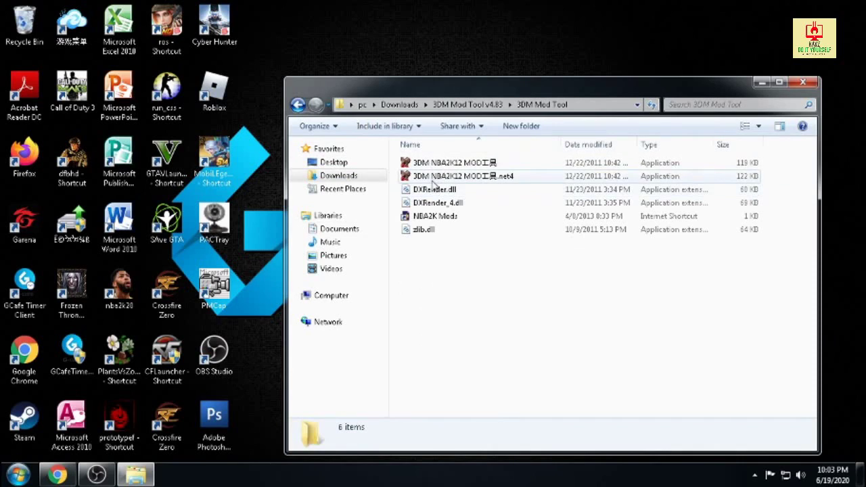
Run the 3DM NBA2K12 MOD工具.net4 application as administrator, minimize the folder window, and move the tool clear of the desktop shortcuts
click(433, 177)
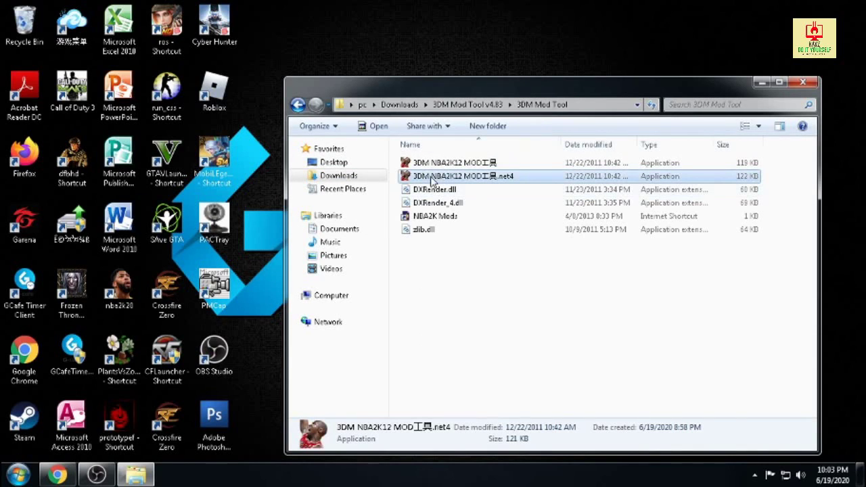
right_click(431, 180)
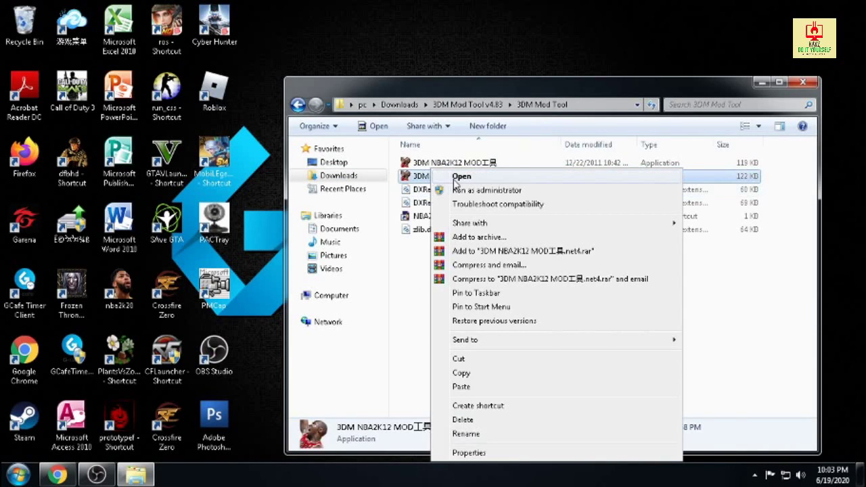
click(455, 191)
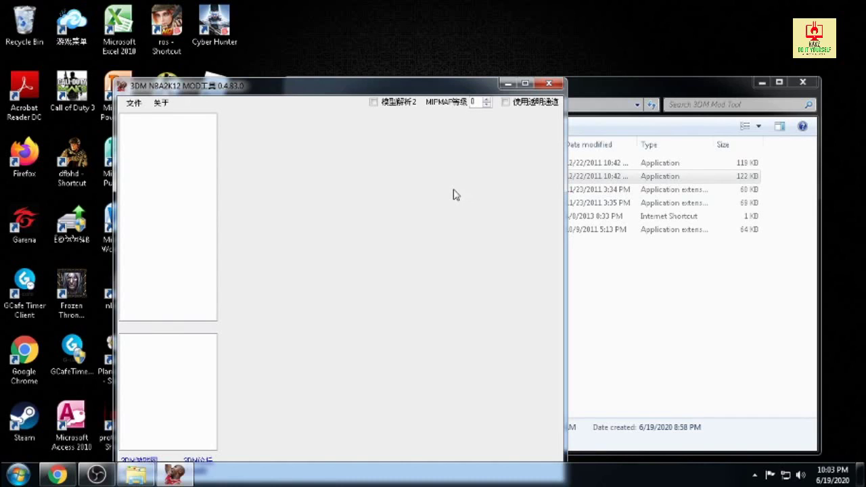
click(762, 82)
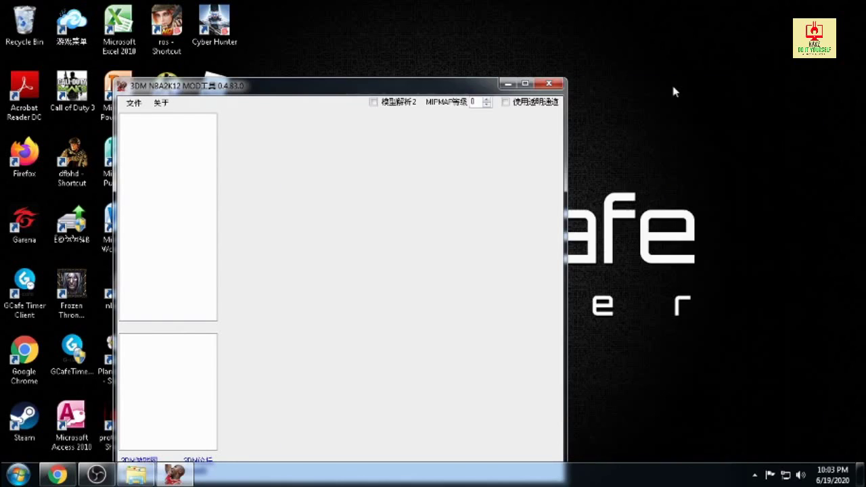
drag(439, 88, 632, 36)
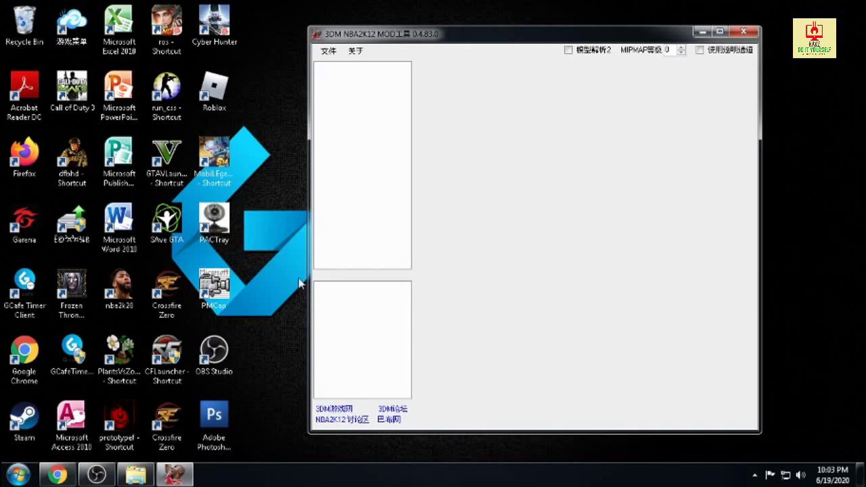
Open the file location of the nba2k20 desktop shortcut from its properties
right_click(119, 291)
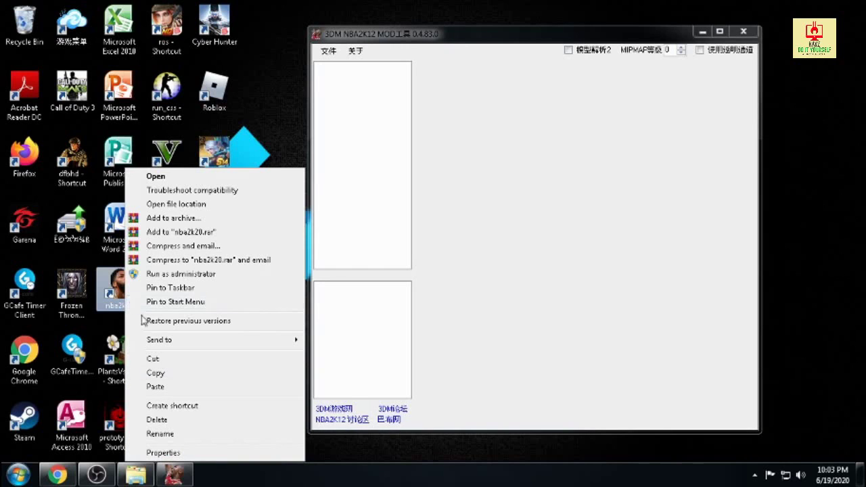
click(170, 454)
click(177, 353)
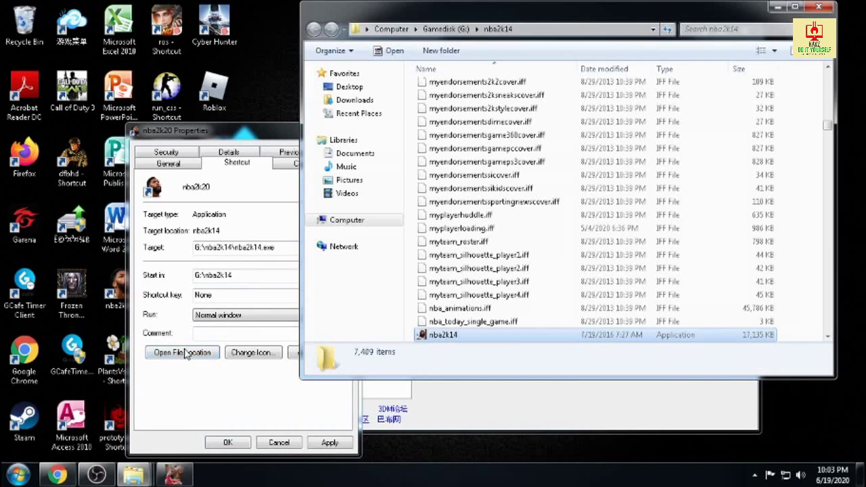
Copy titlepage.iff from the nba2k14 game folder to the desktop, and close the game folder and shortcut properties windows
click(448, 284)
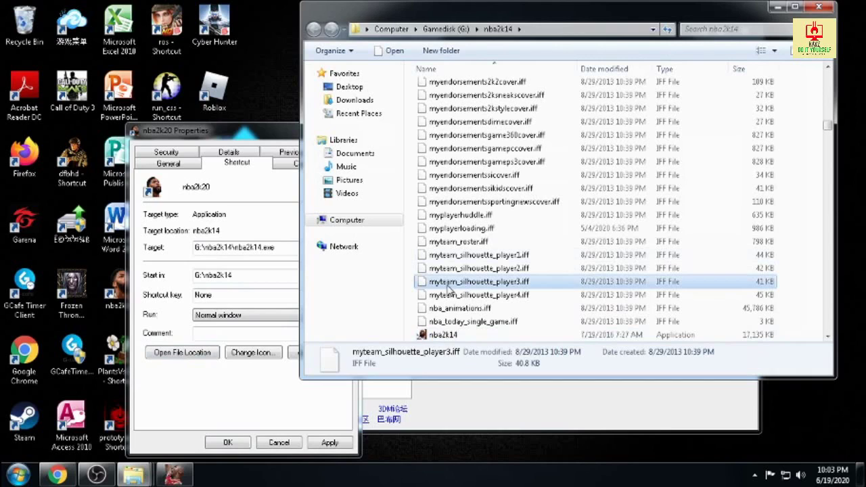
key(t)
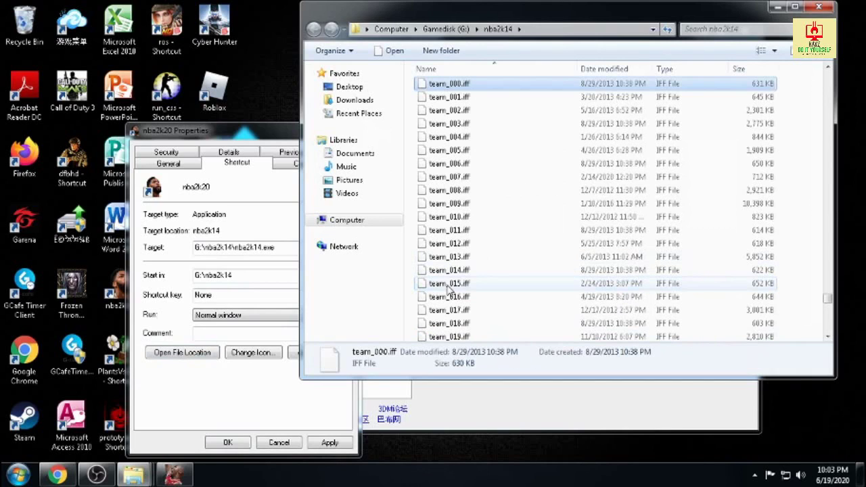
key(t)
key(i)
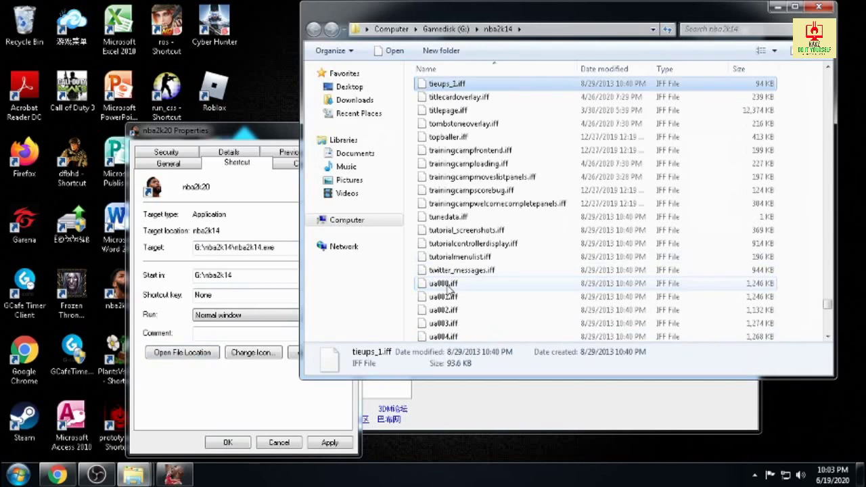
click(458, 113)
right_click(458, 115)
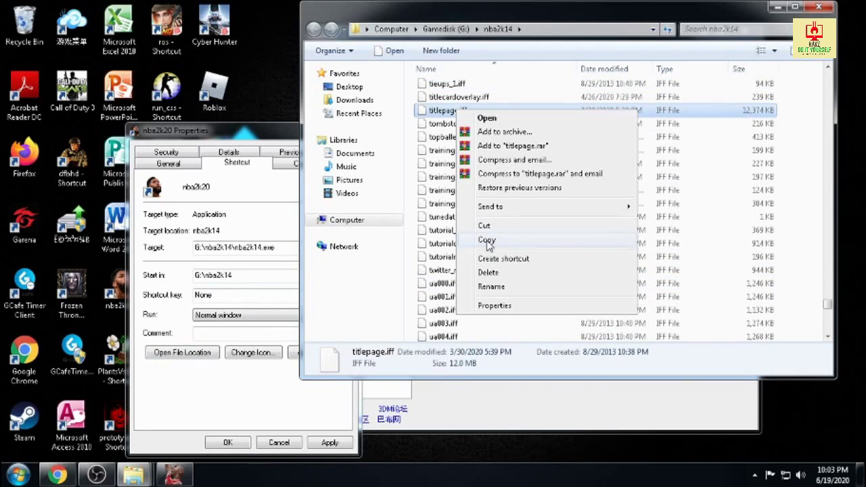
click(488, 245)
right_click(262, 33)
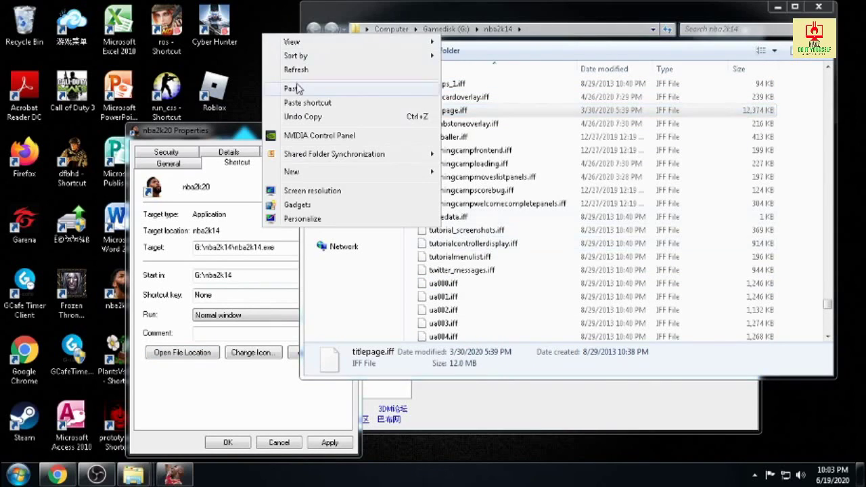
click(299, 90)
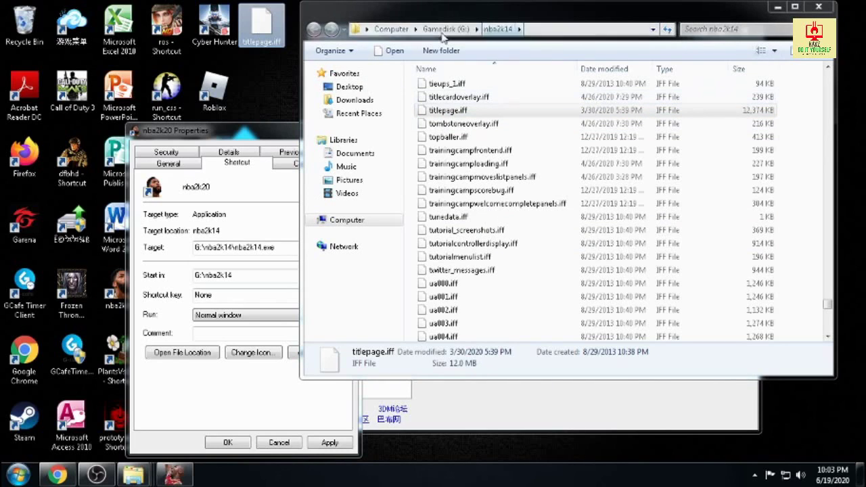
click(819, 7)
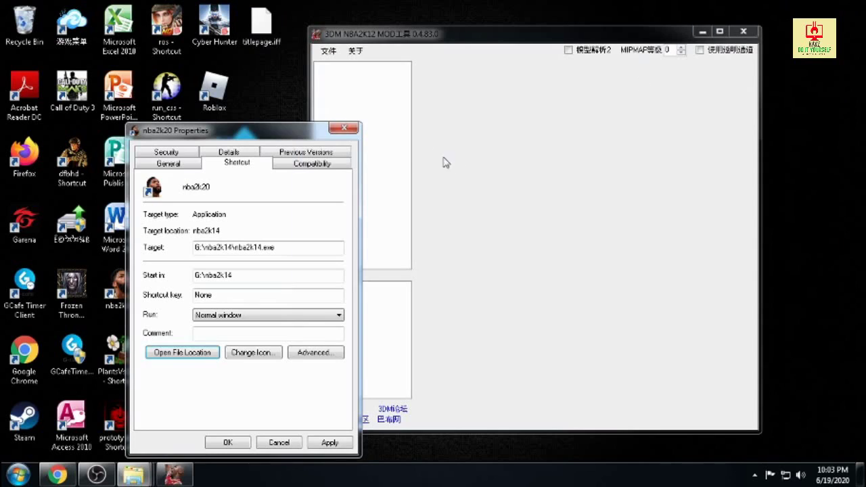
click(344, 128)
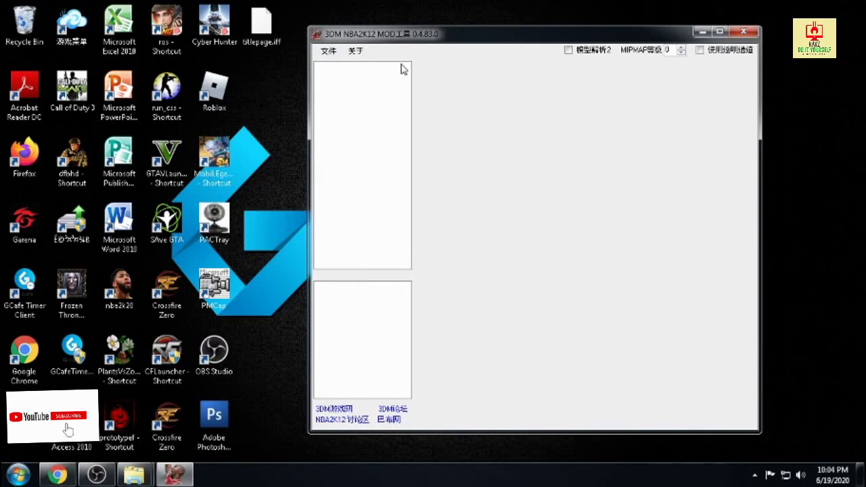
Open titlepage.iff from the desktop in the 3DM mod tool
click(329, 54)
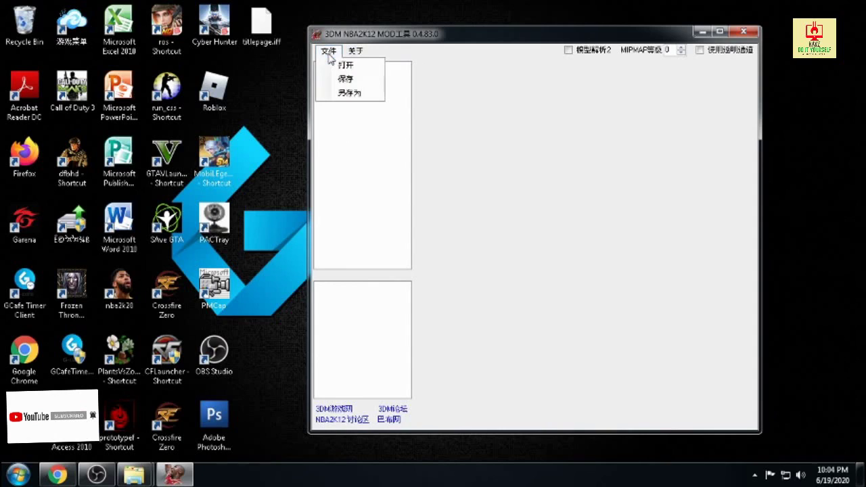
click(344, 66)
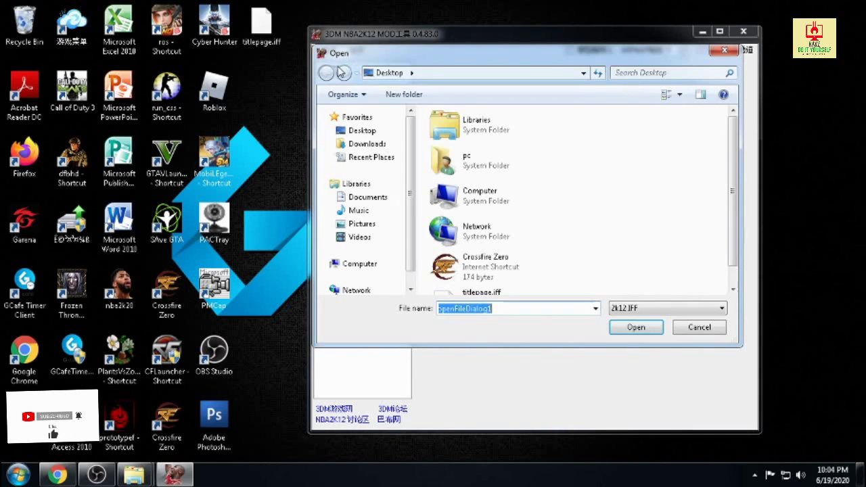
scroll(738, 148, down, 1)
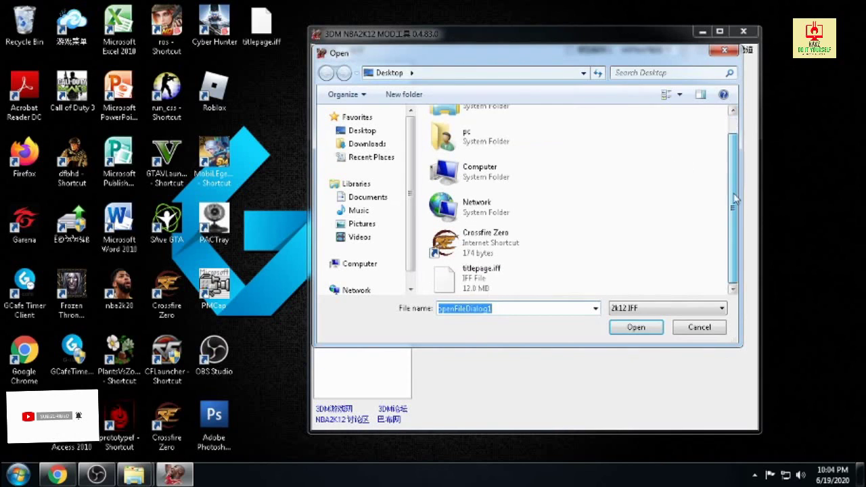
click(473, 281)
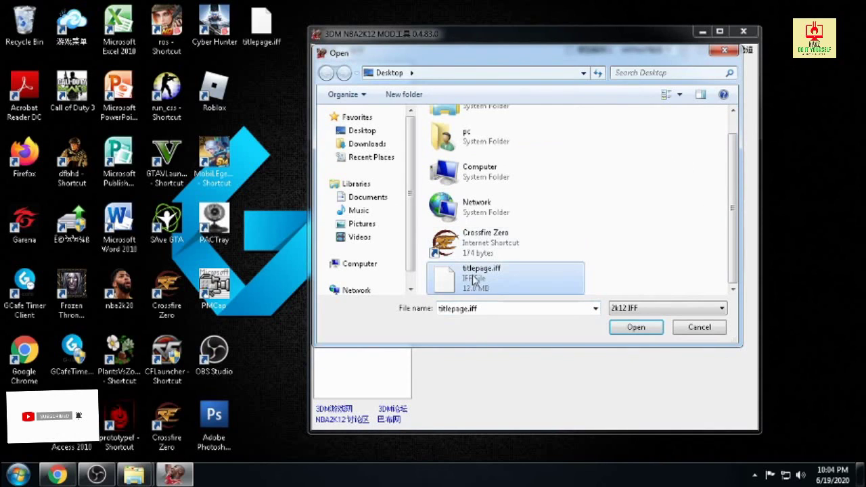
click(644, 329)
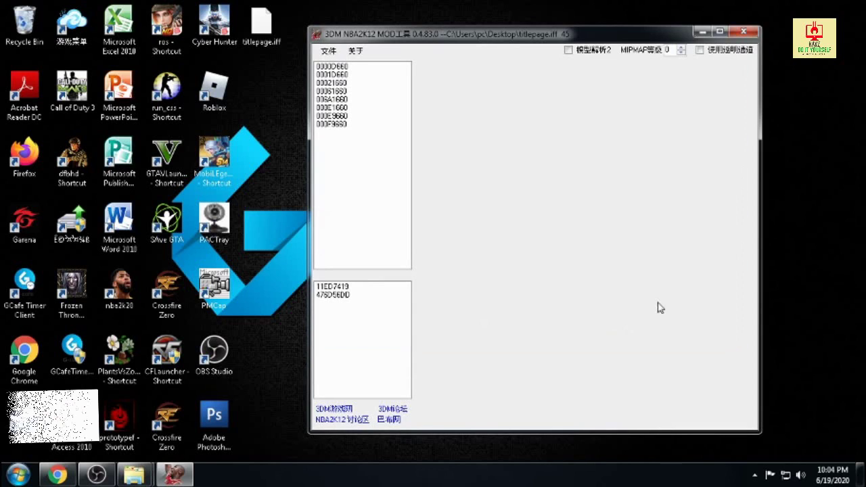
Preview the titlepage.iff textures in order from 0000D660 to 006A1660, and maximize the mod tool with 006A1660 displayed
click(340, 67)
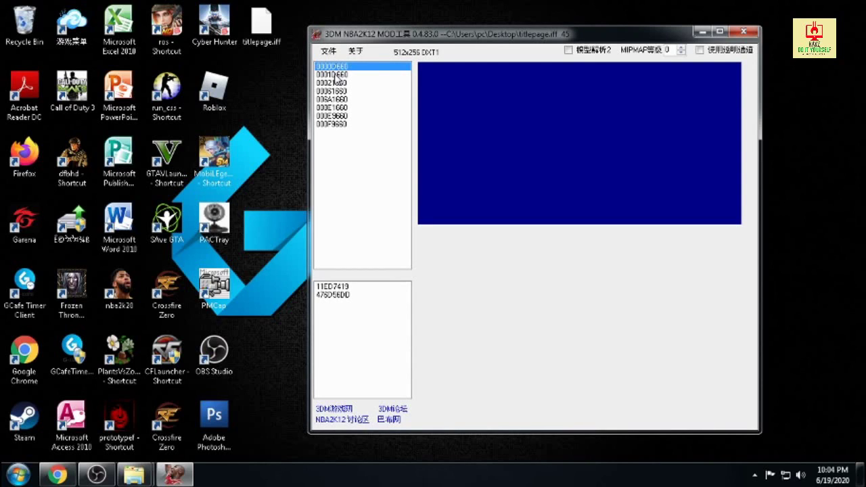
click(335, 75)
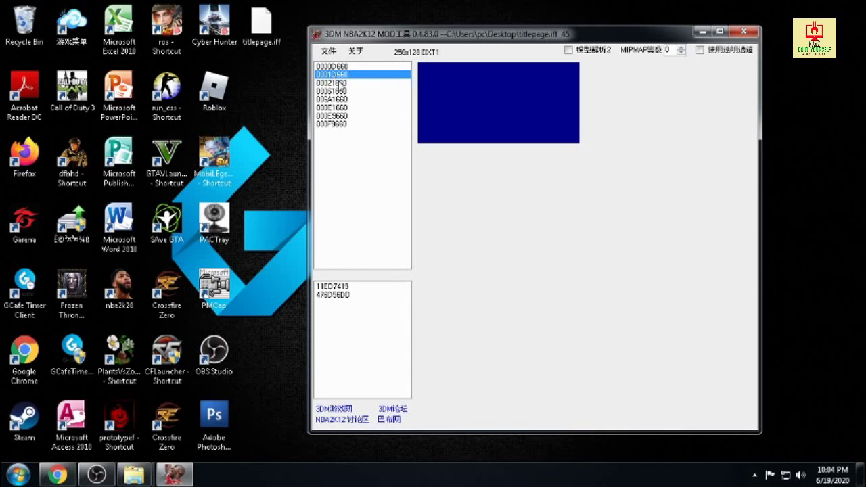
click(339, 83)
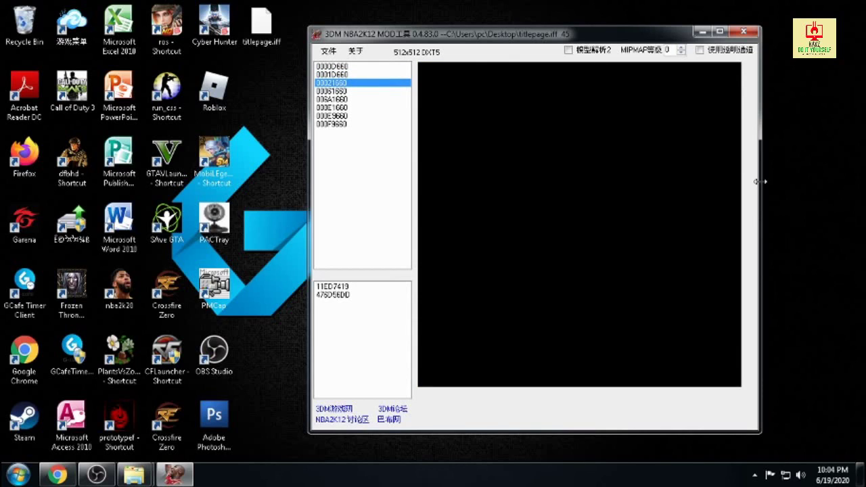
click(338, 91)
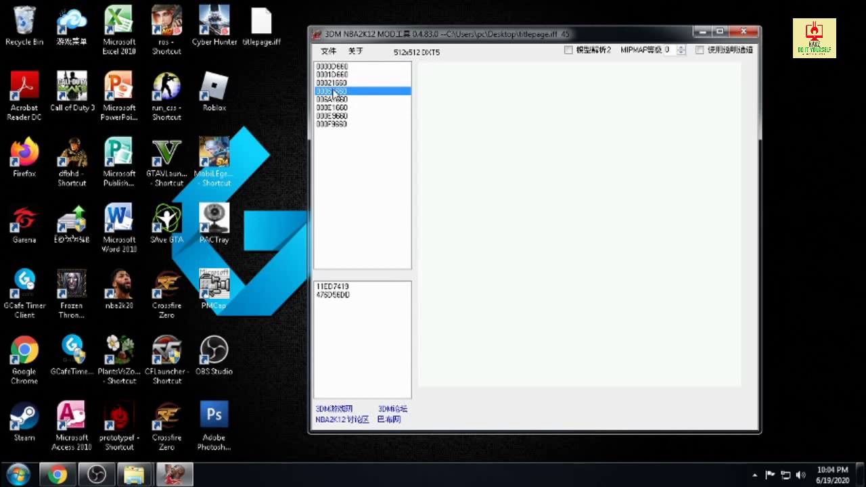
click(336, 100)
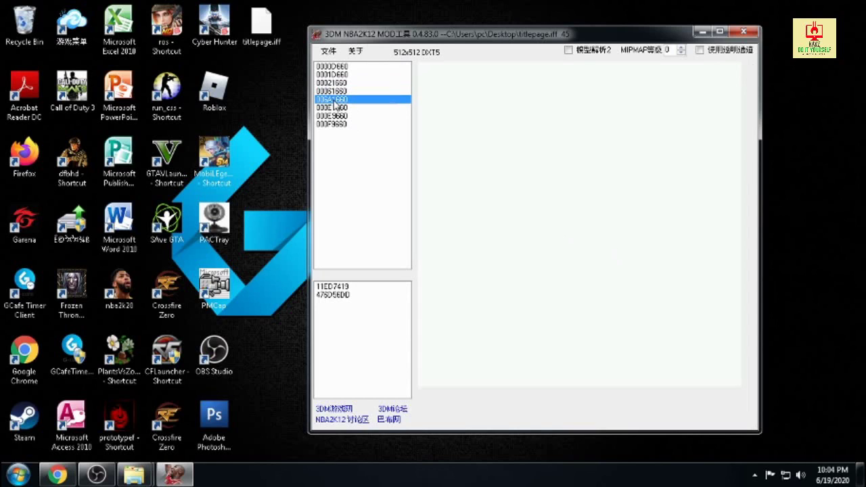
drag(759, 112, 750, 251)
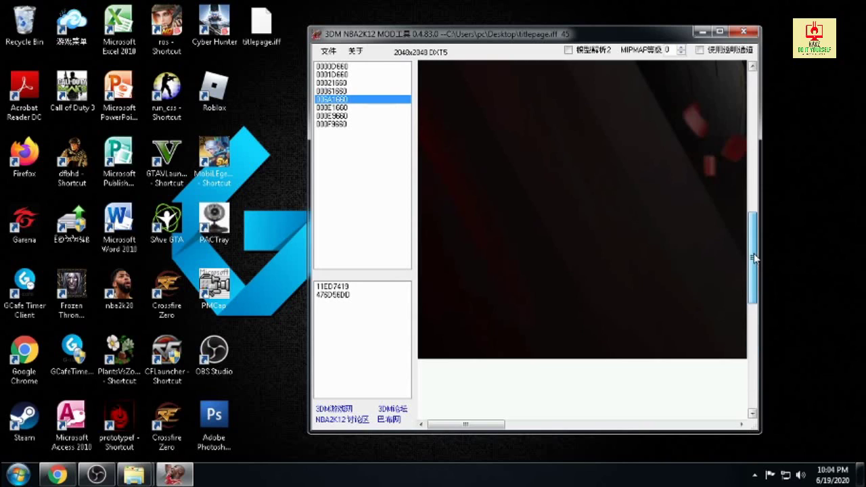
click(720, 31)
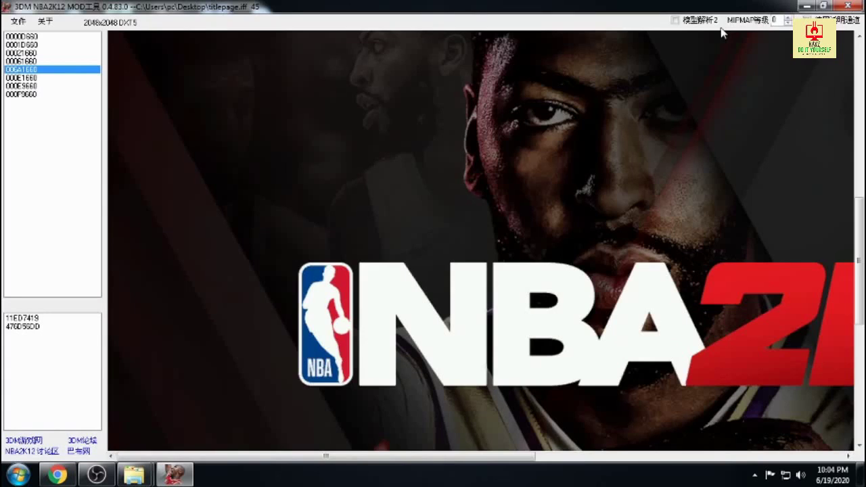
Export the 006A1660 texture to the desktop as a PNG file, keeping the name 006A1660
right_click(572, 132)
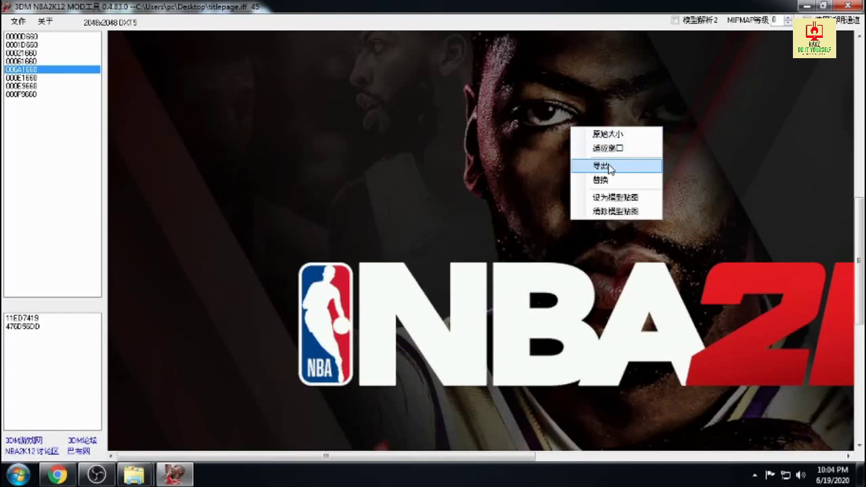
right_click(464, 121)
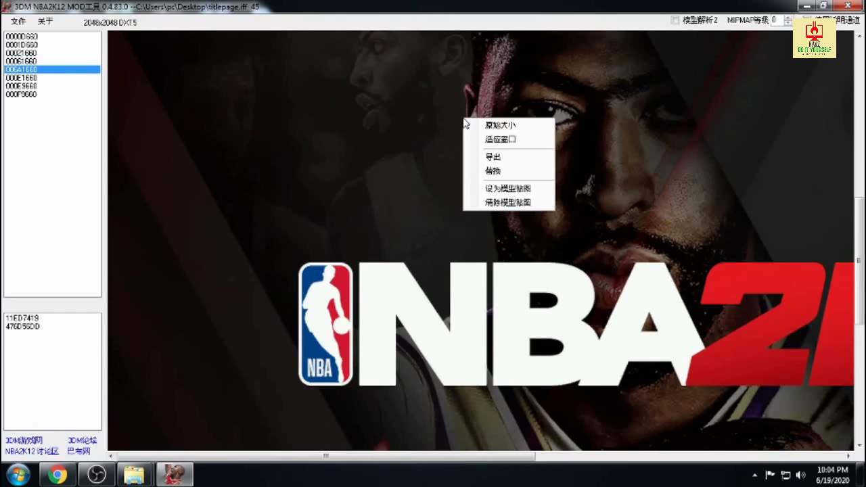
click(502, 161)
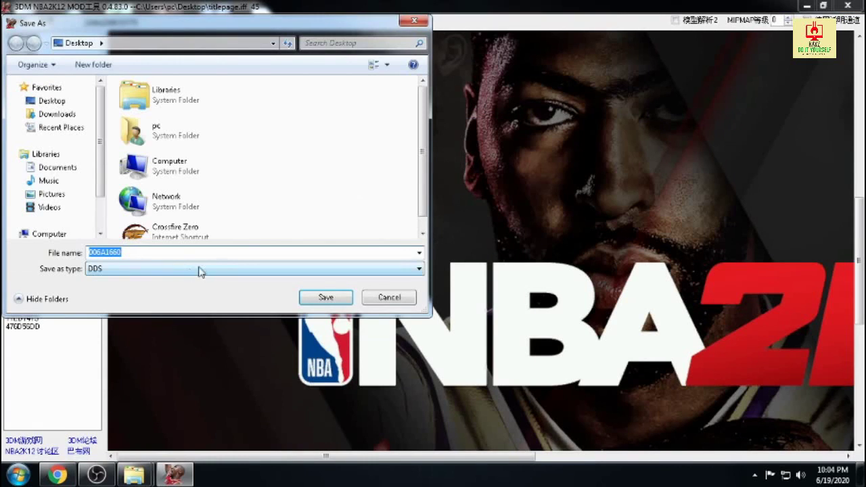
click(110, 273)
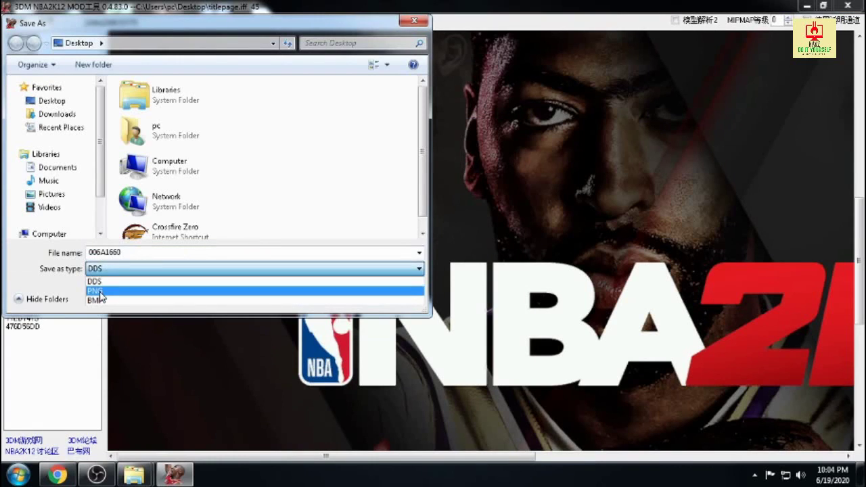
click(100, 293)
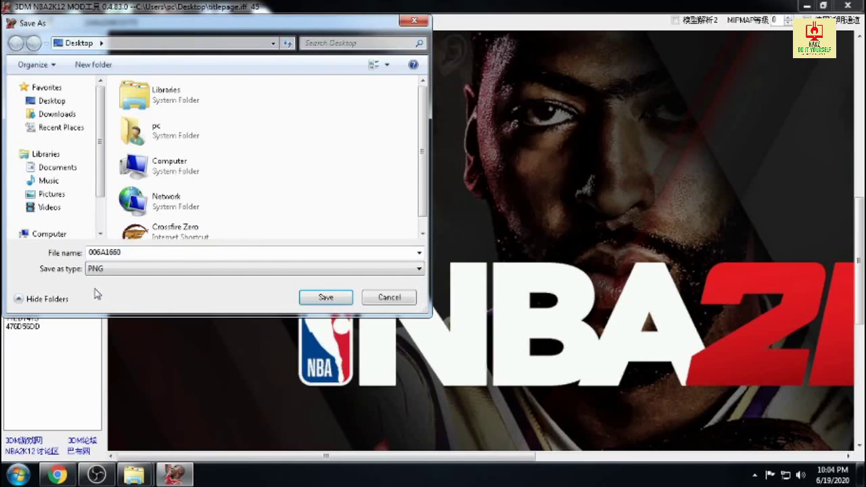
click(124, 46)
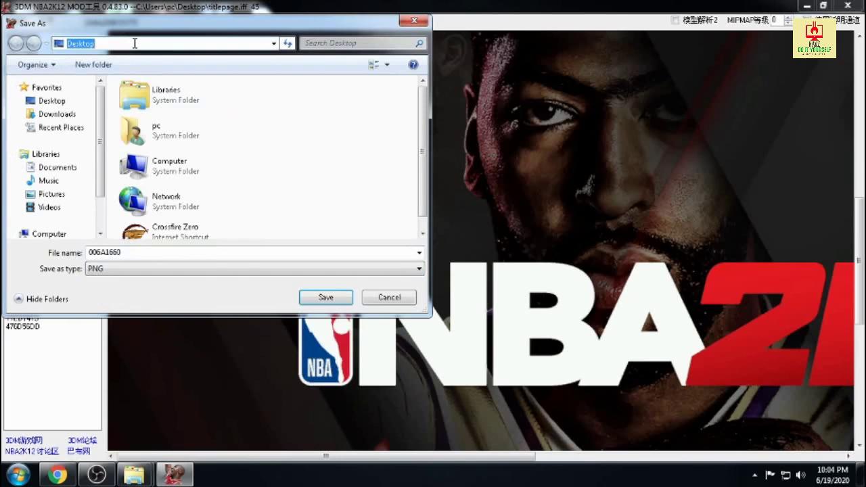
click(326, 299)
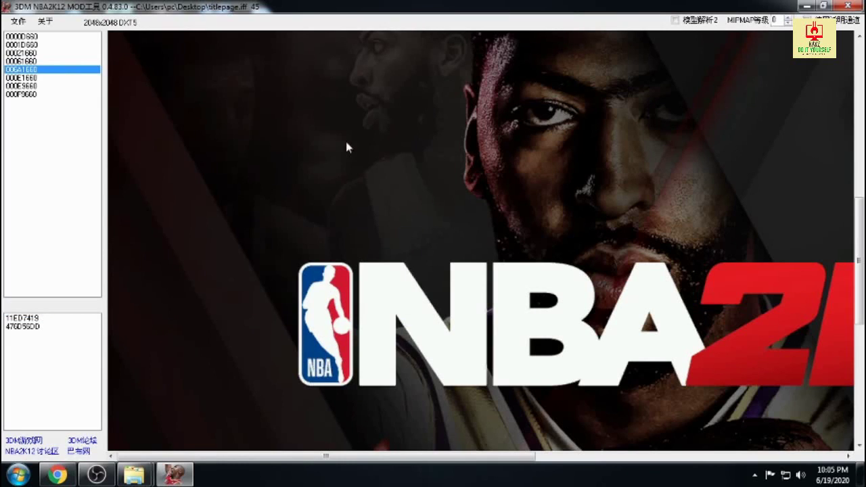
Minimize the mod tool and open the exported 006A1660 PNG from the desktop in Adobe Photoshop CS3
click(807, 5)
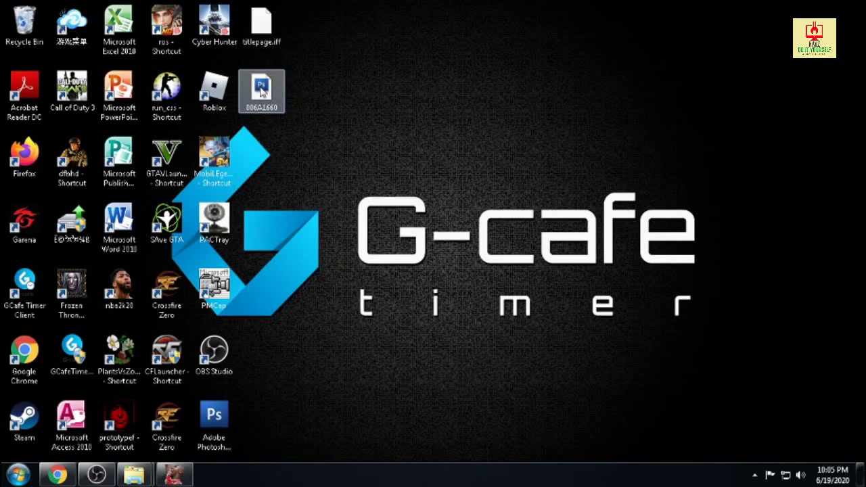
click(263, 93)
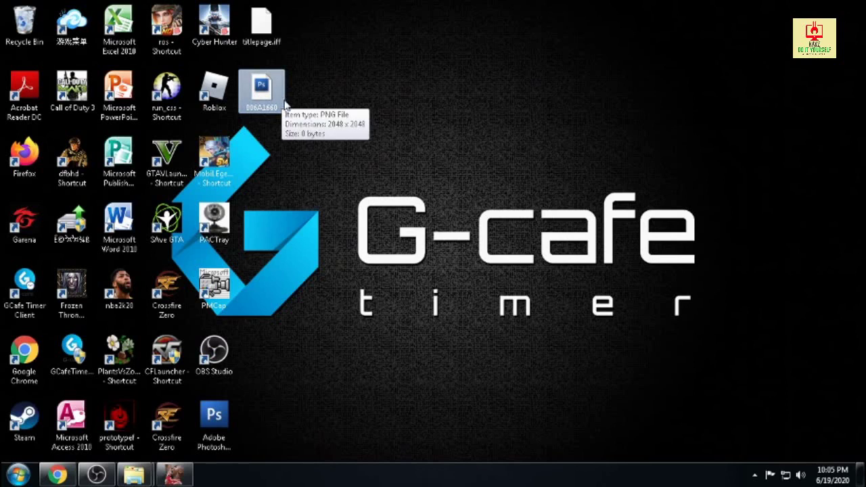
right_click(261, 88)
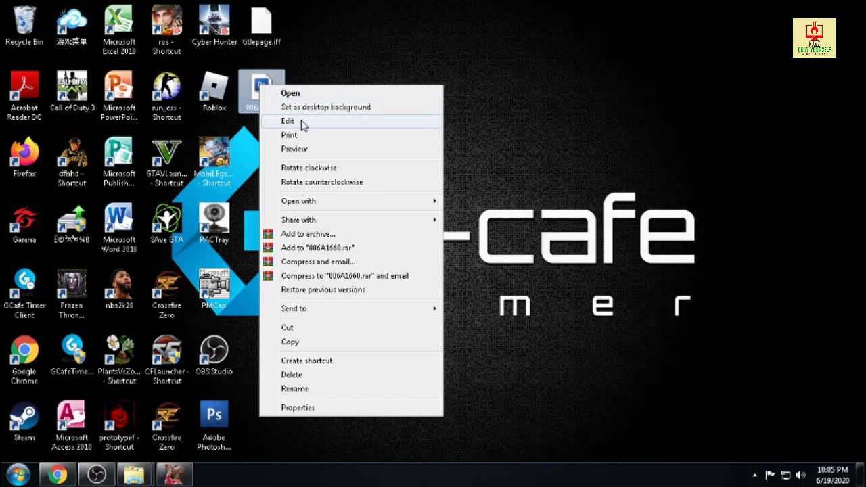
mouse_move(310, 208)
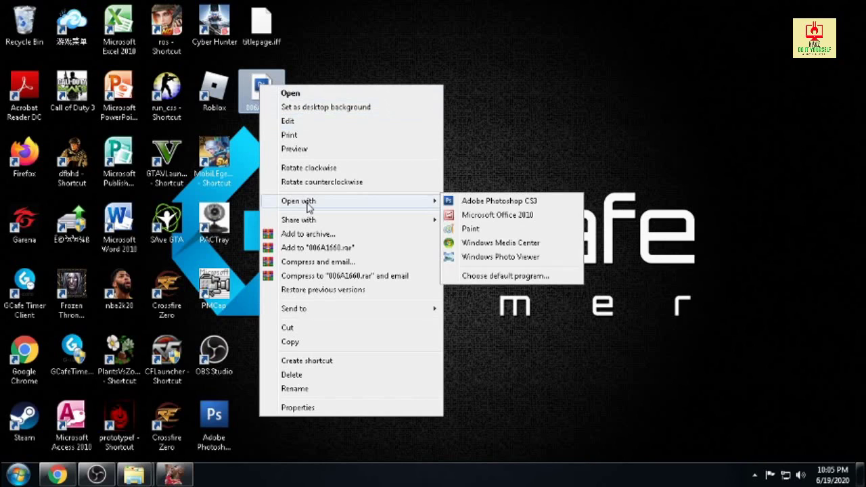
click(482, 203)
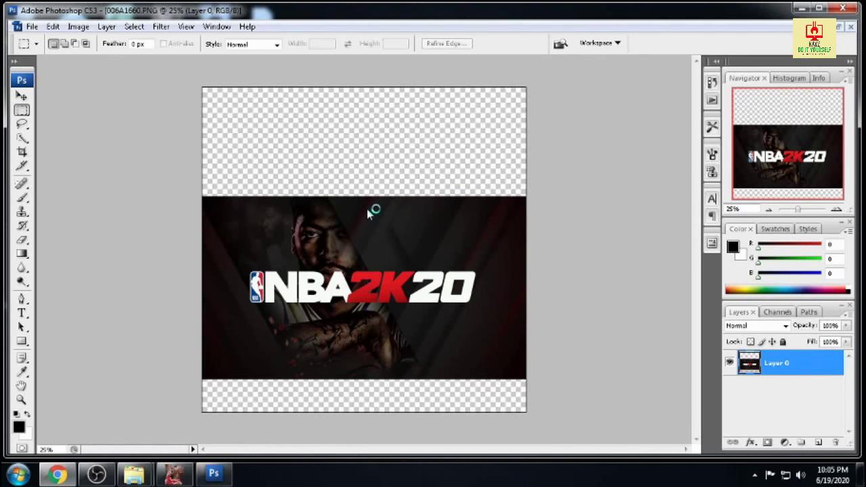
click(211, 476)
click(212, 477)
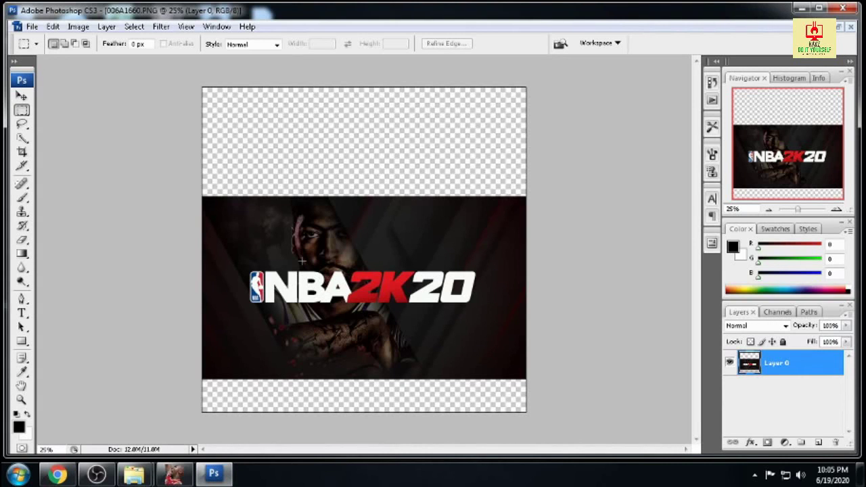
Switch to Chrome and search Google Images for "nba background" in a new tab
click(58, 473)
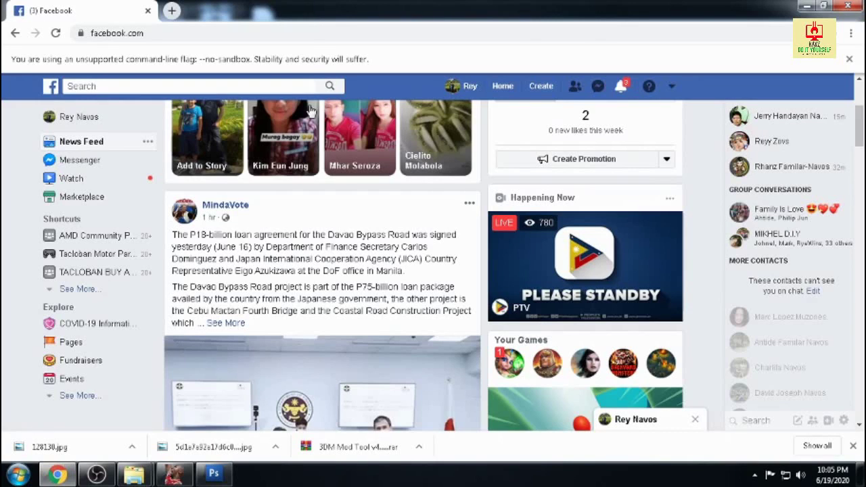
click(172, 11)
click(189, 31)
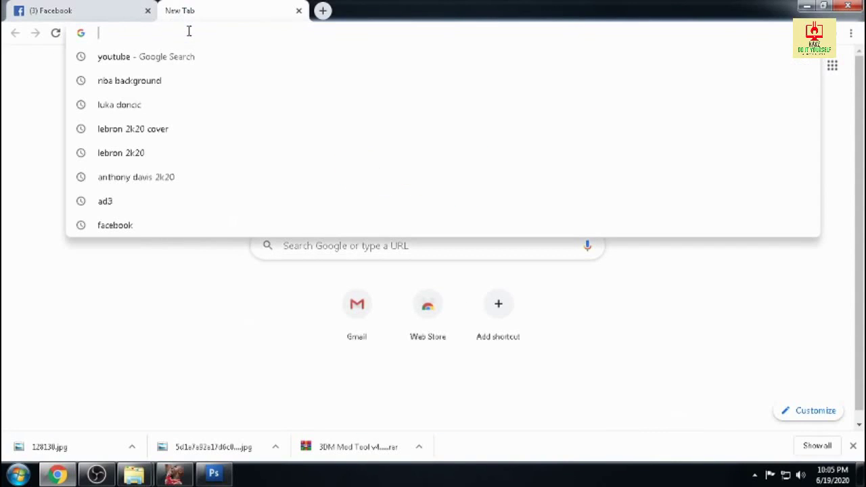
click(142, 82)
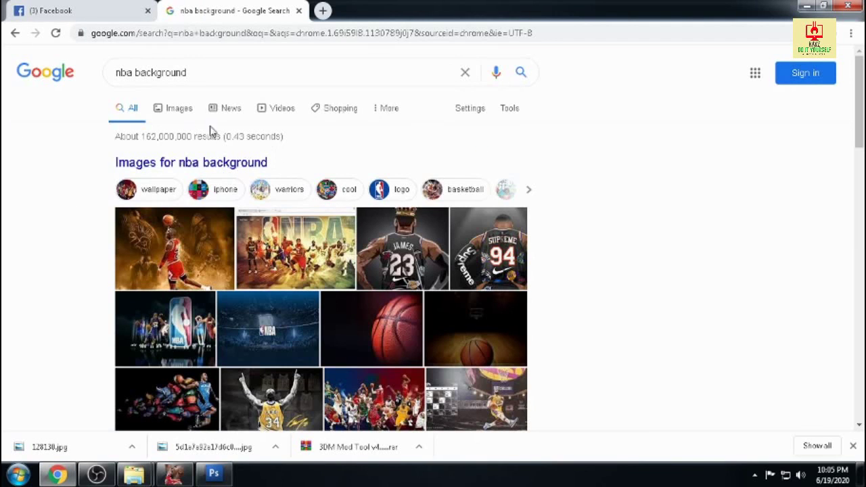
click(182, 110)
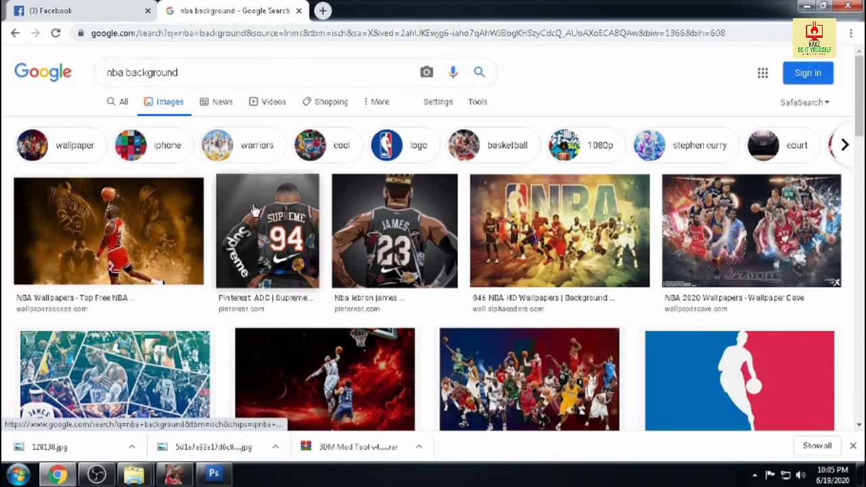
Save the Michael Jordan wallpaper from WallpaperAccess to the desktop as the JPEG image 128130
click(129, 228)
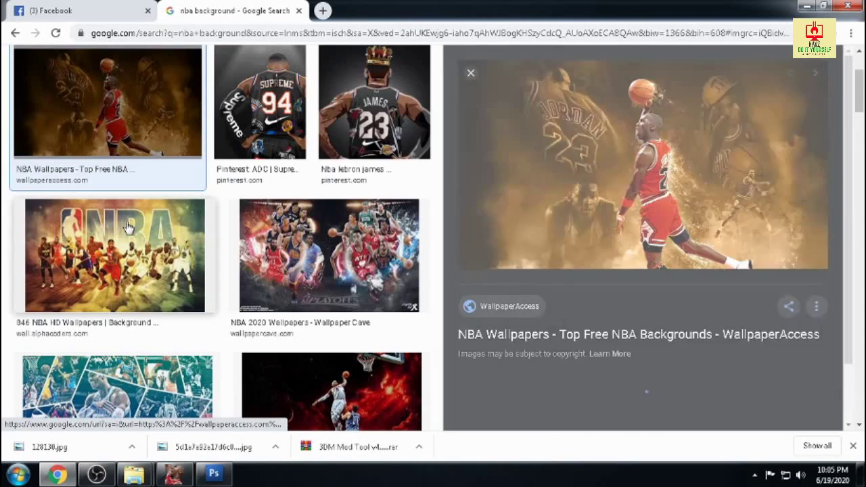
right_click(626, 143)
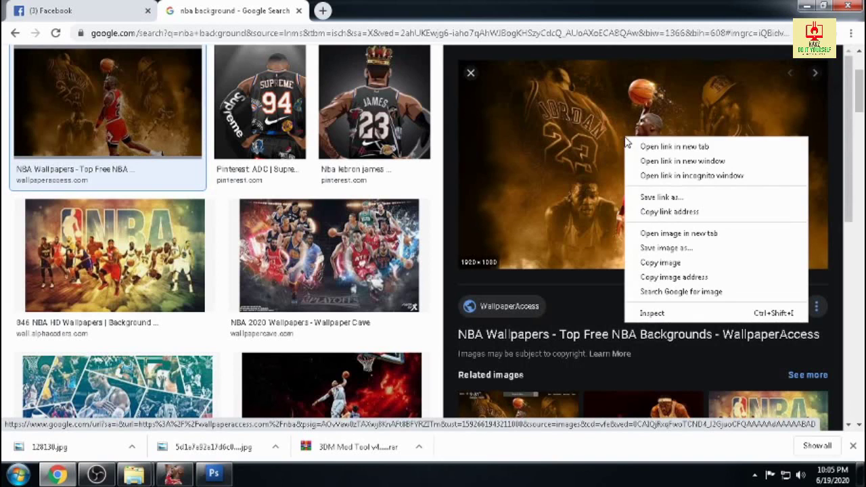
click(657, 251)
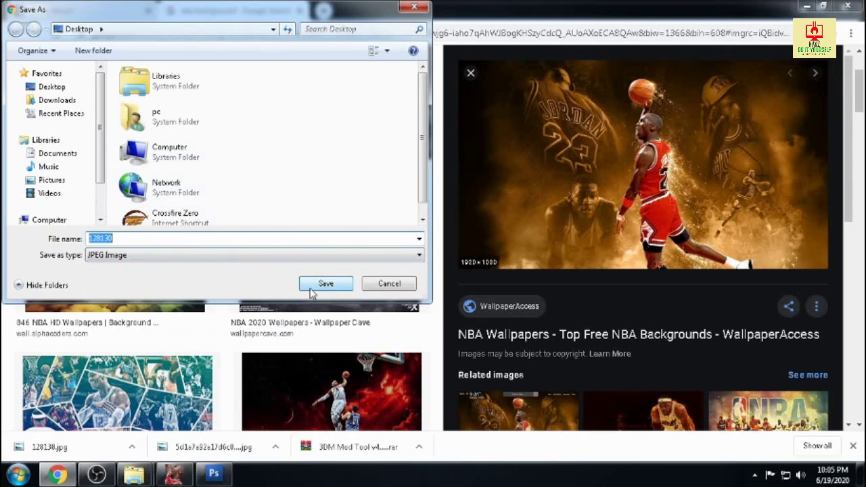
click(113, 28)
click(112, 29)
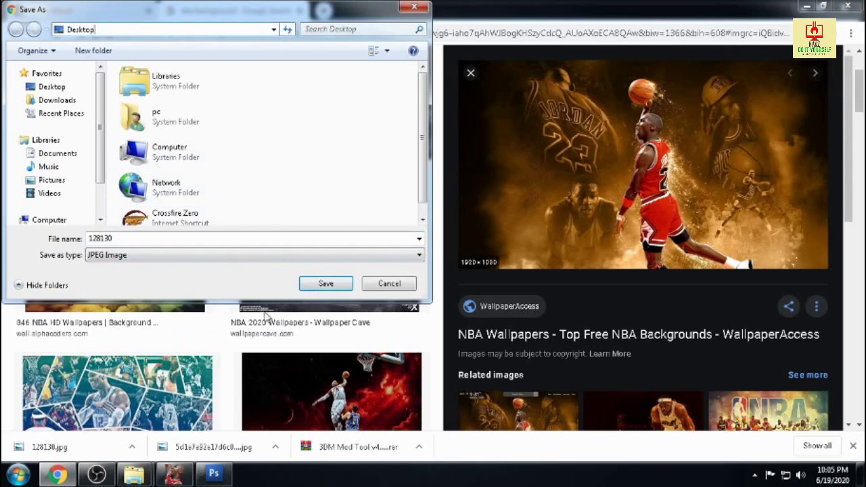
click(325, 283)
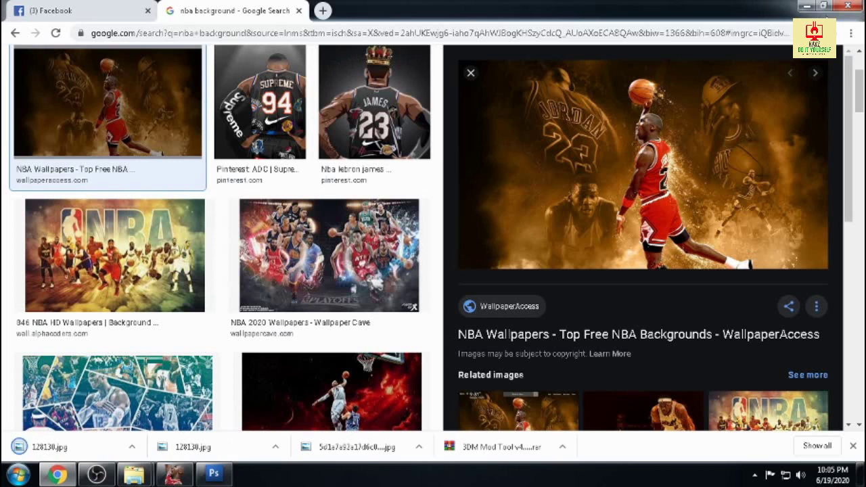
Minimize Chrome and Photoshop, open the 128130 image from the desktop in Paint for editing, and maximize Paint
click(805, 6)
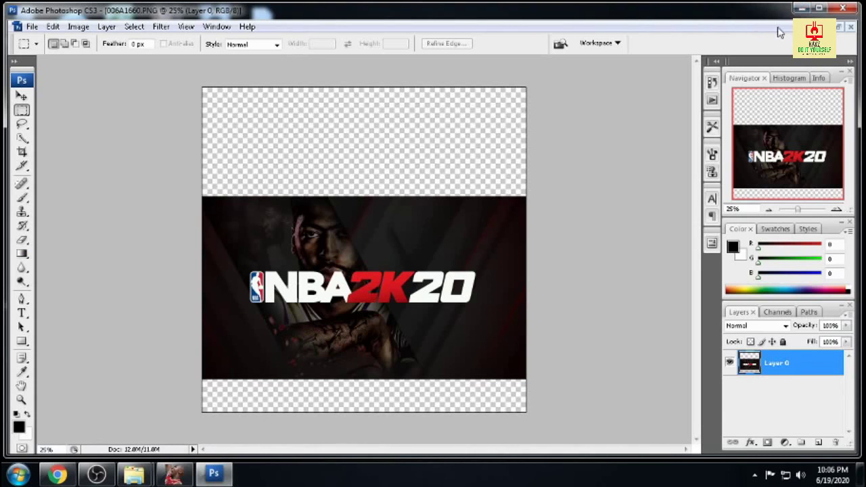
click(801, 8)
click(262, 157)
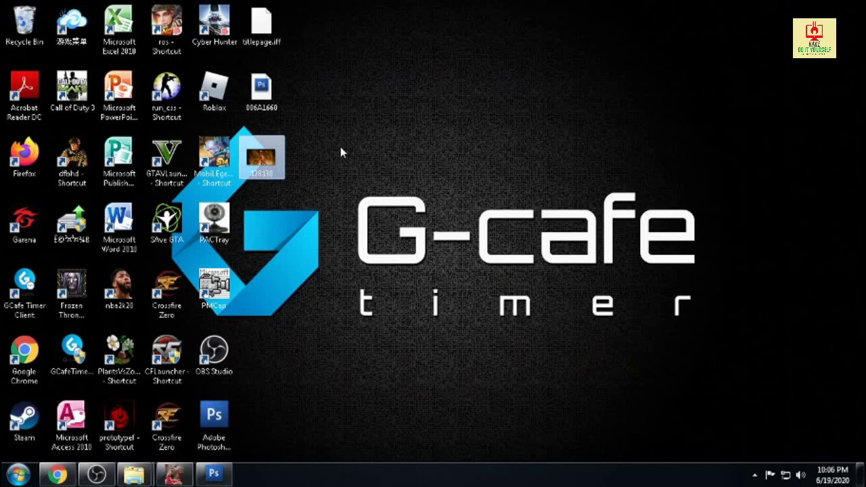
click(341, 150)
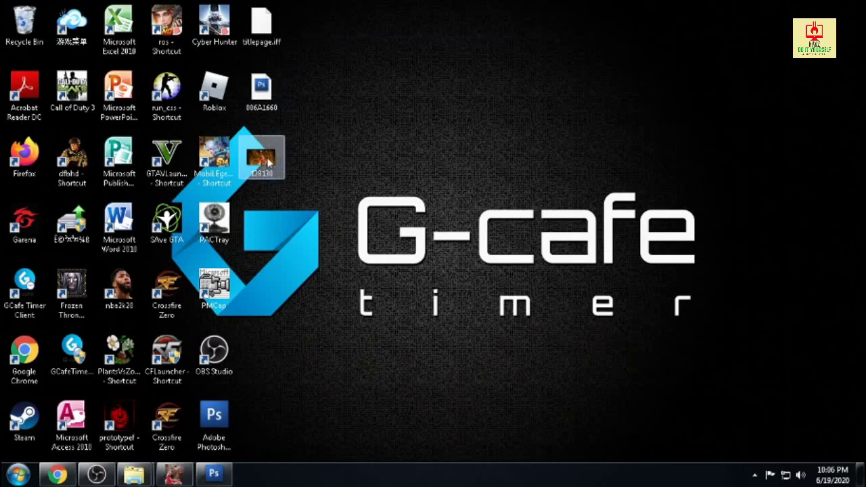
right_click(269, 161)
click(298, 178)
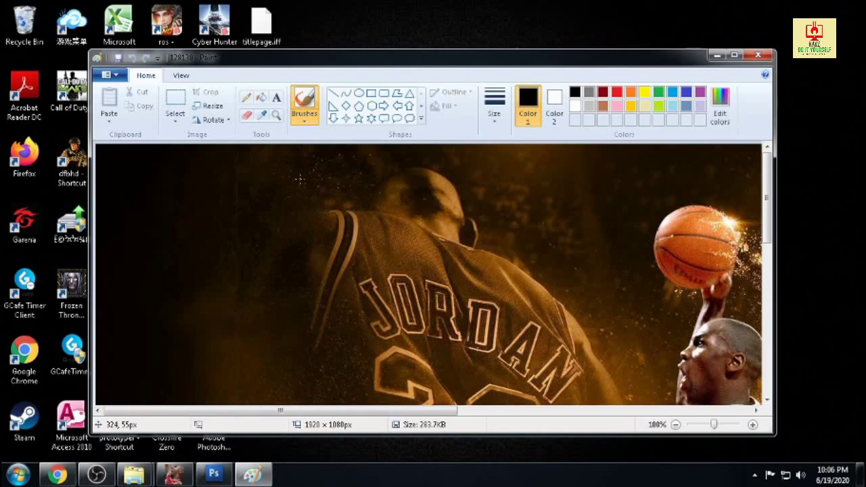
click(735, 55)
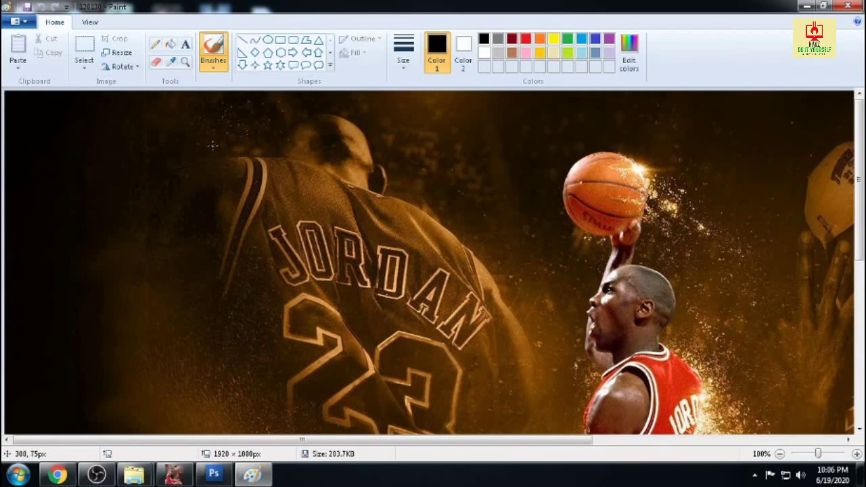
Select the entire 128130 wallpaper in Paint and copy it
click(85, 68)
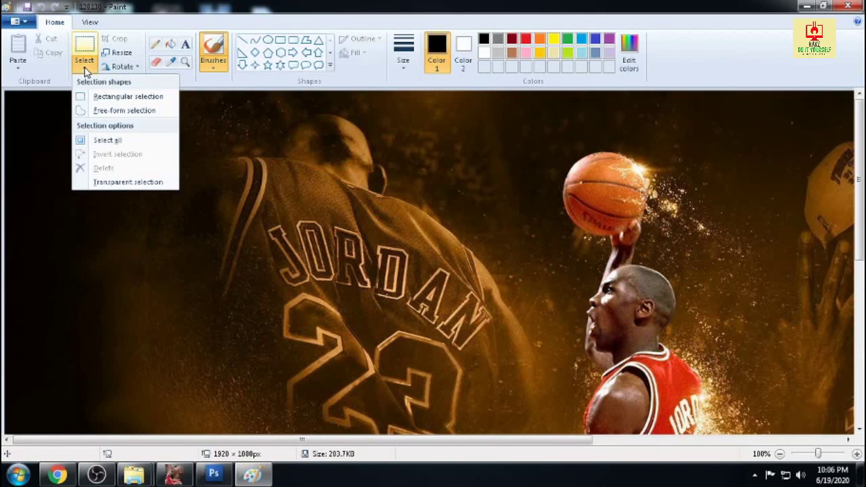
click(106, 140)
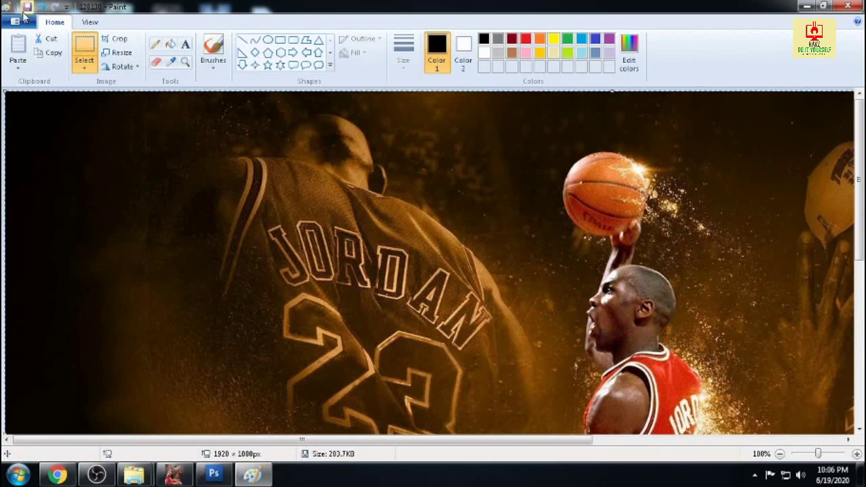
click(81, 63)
click(102, 139)
right_click(176, 137)
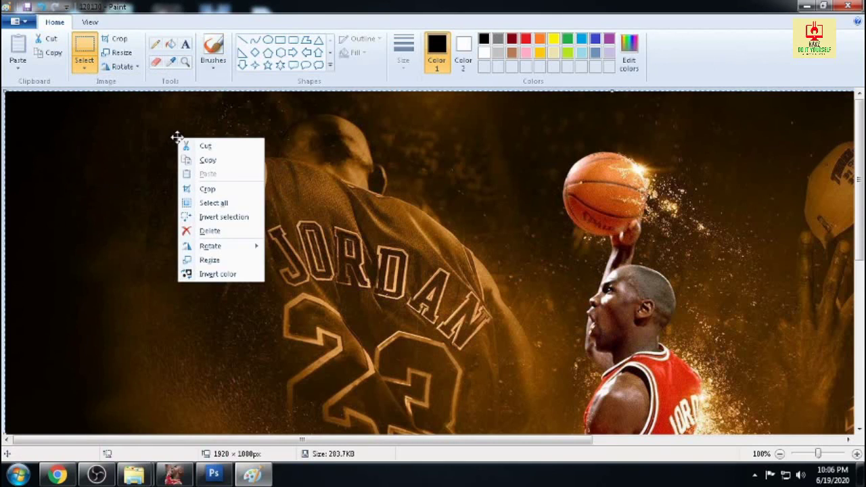
click(215, 160)
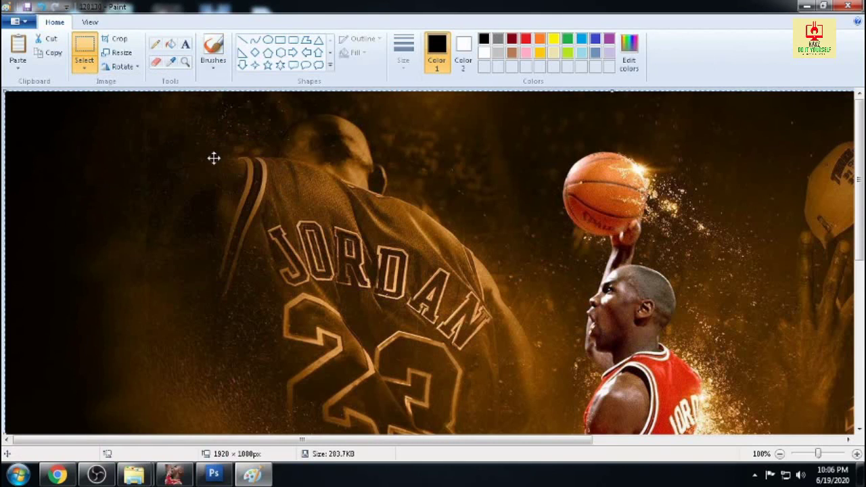
click(806, 7)
click(223, 473)
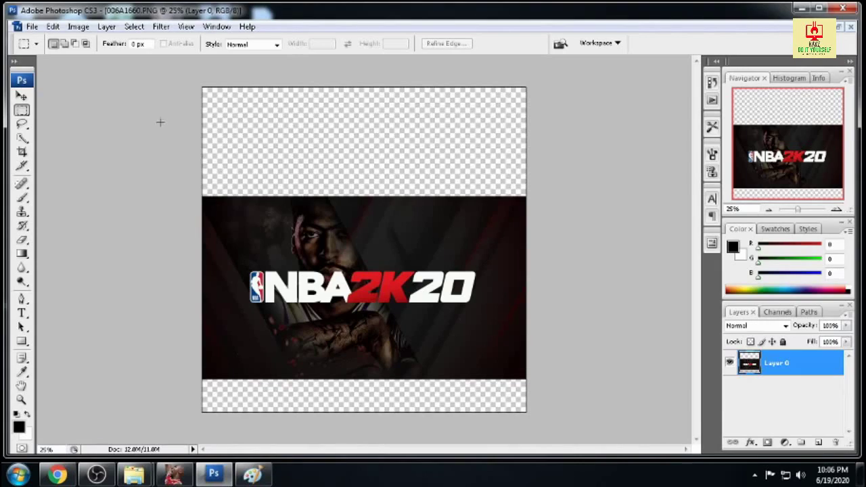
click(53, 27)
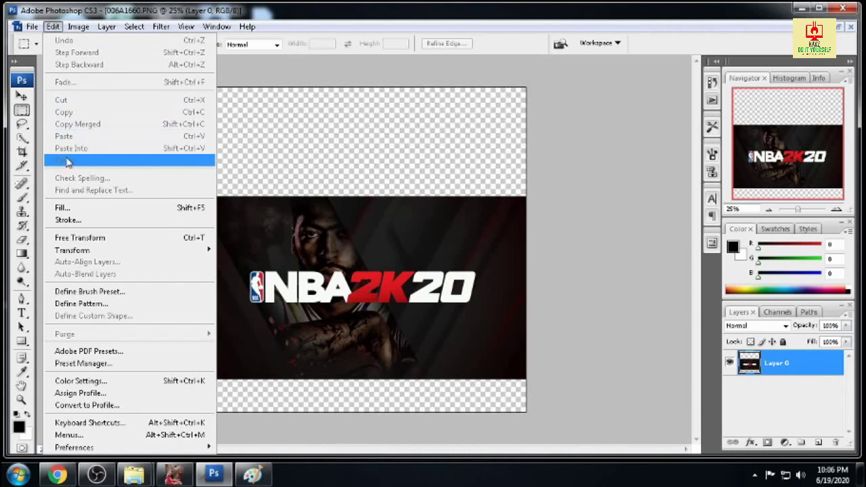
click(280, 139)
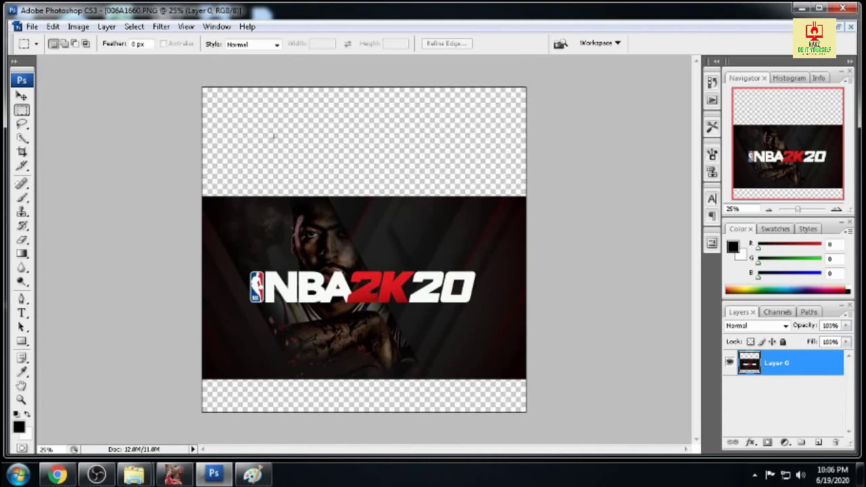
Copy the selected wallpaper again in Paint and paste it into the 006A1660 document in Photoshop
click(252, 474)
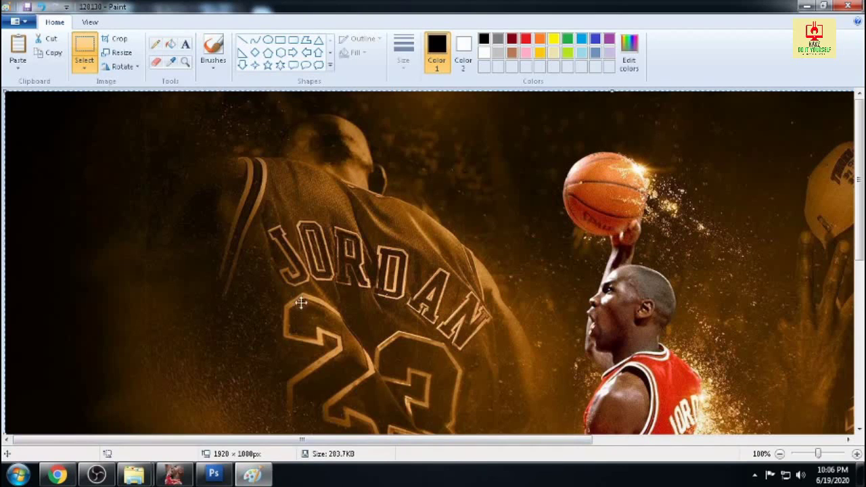
right_click(278, 134)
click(293, 155)
click(806, 8)
click(52, 26)
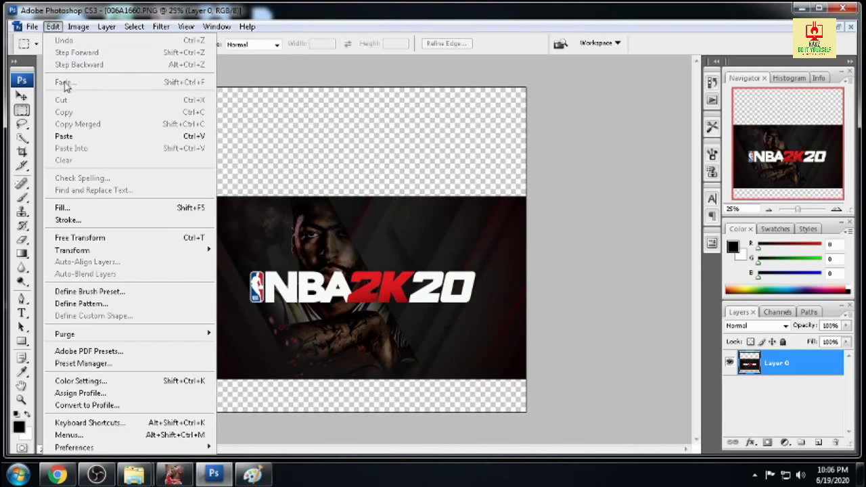
click(63, 136)
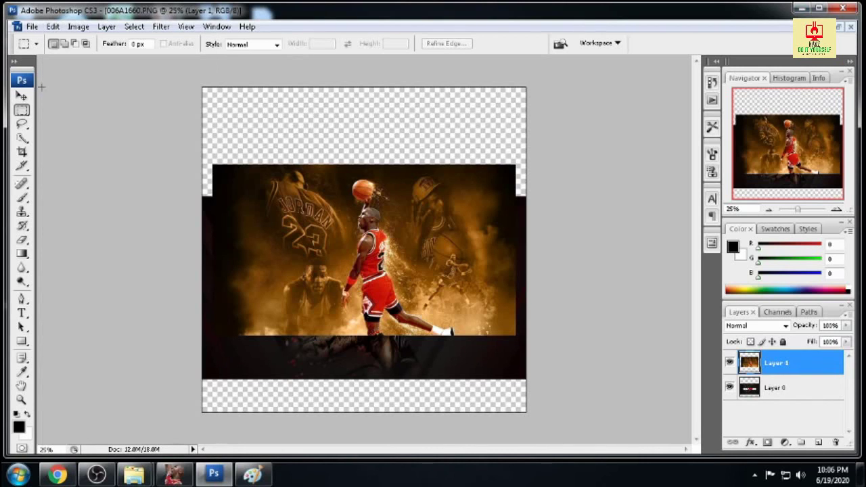
Move the pasted wallpaper layer to line up with the left and bottom edges of the original NBA 2K20 picture
click(21, 96)
drag(271, 222, 262, 262)
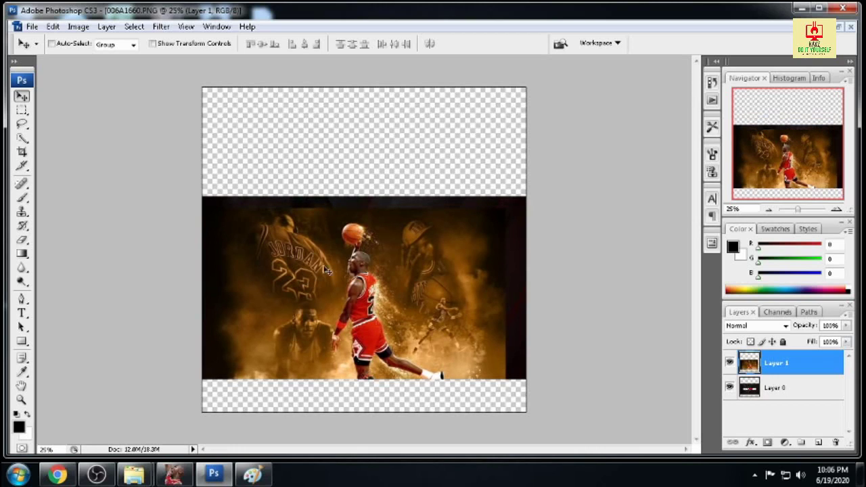
Move the Layer 0 picture up to reveal it from behind the wallpaper, and return it to its original position
click(769, 391)
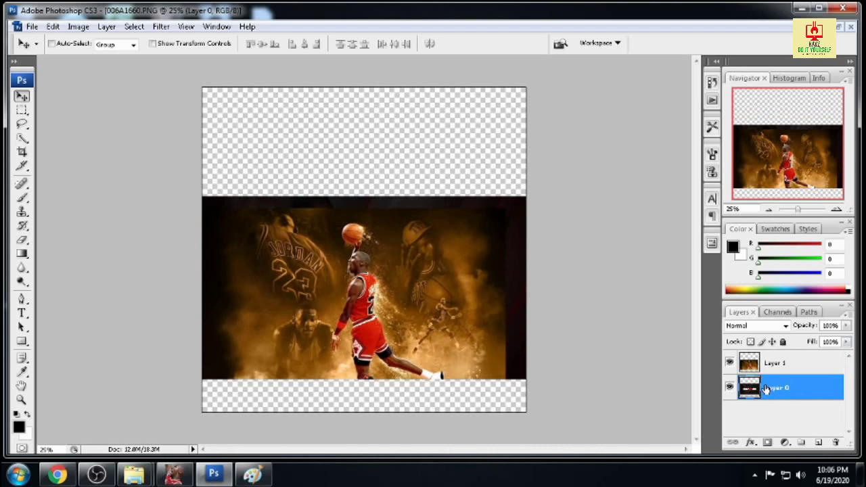
drag(411, 346, 417, 209)
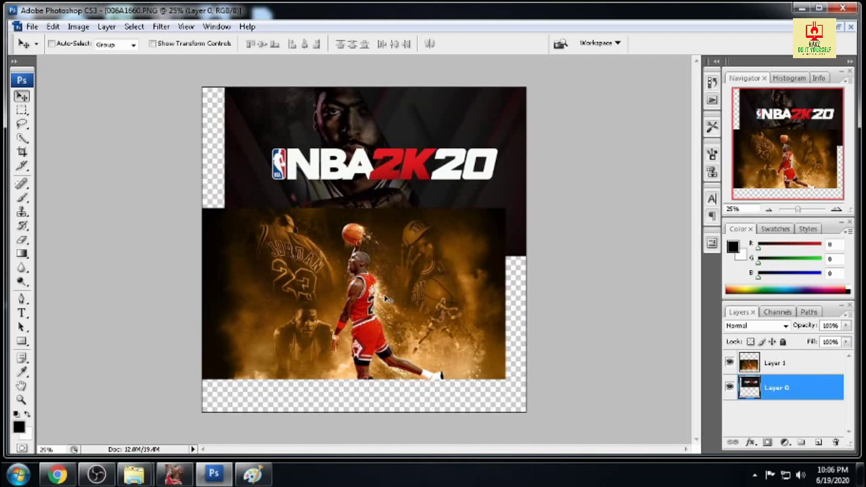
drag(386, 131, 354, 246)
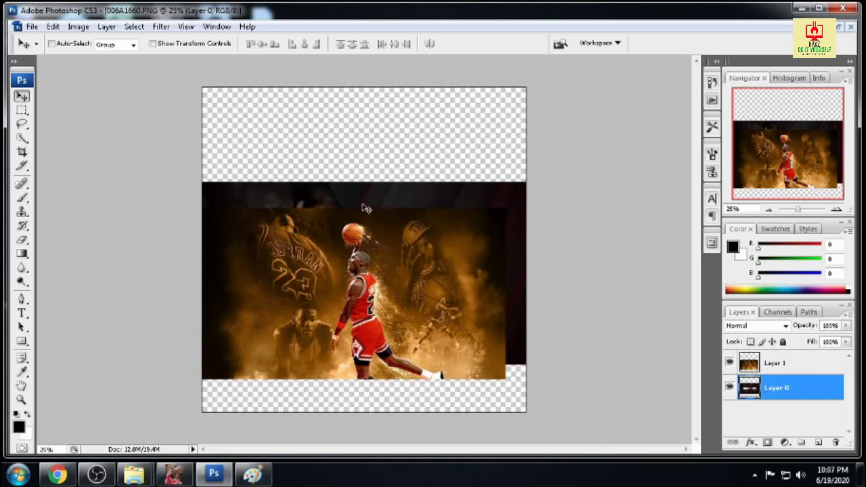
drag(362, 196, 361, 210)
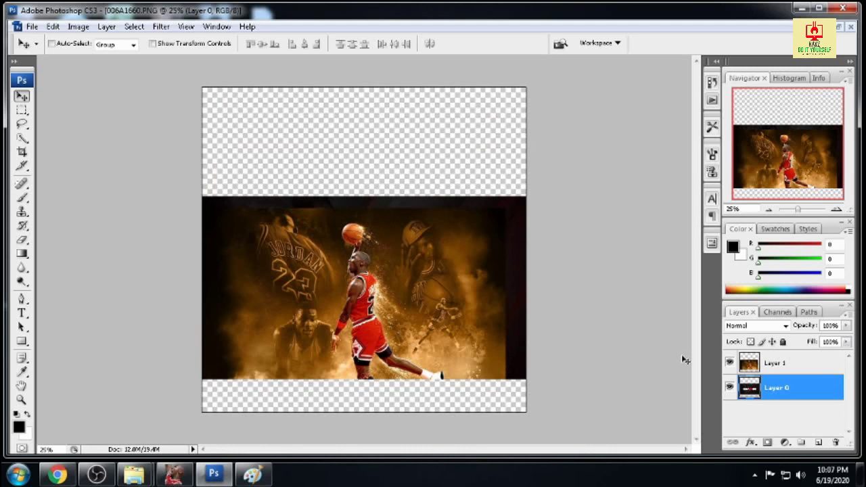
Delete Layer 0 with the original NBA 2K20 picture
right_click(771, 385)
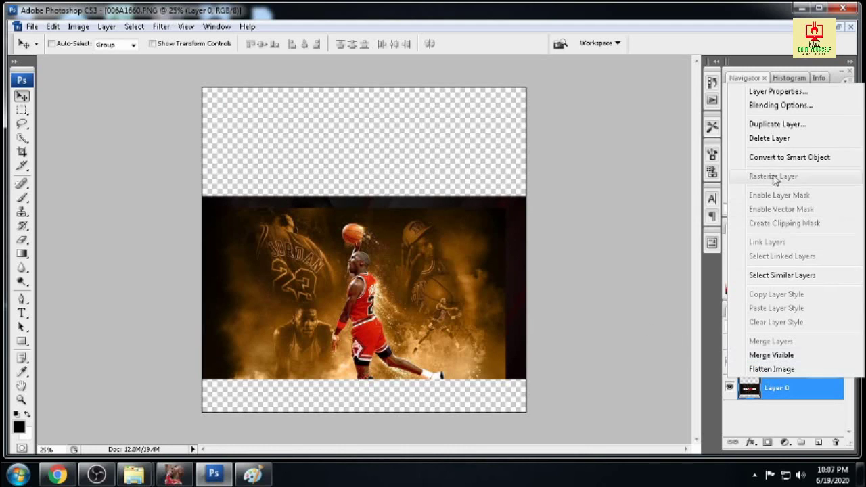
click(770, 139)
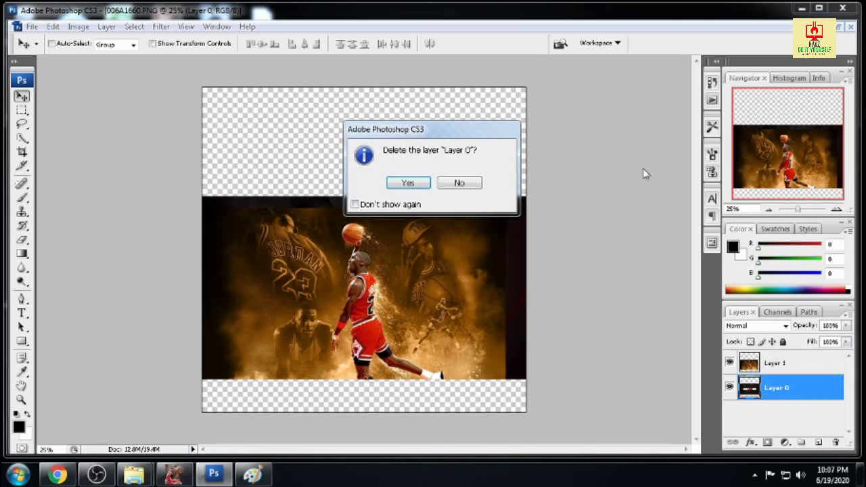
click(410, 182)
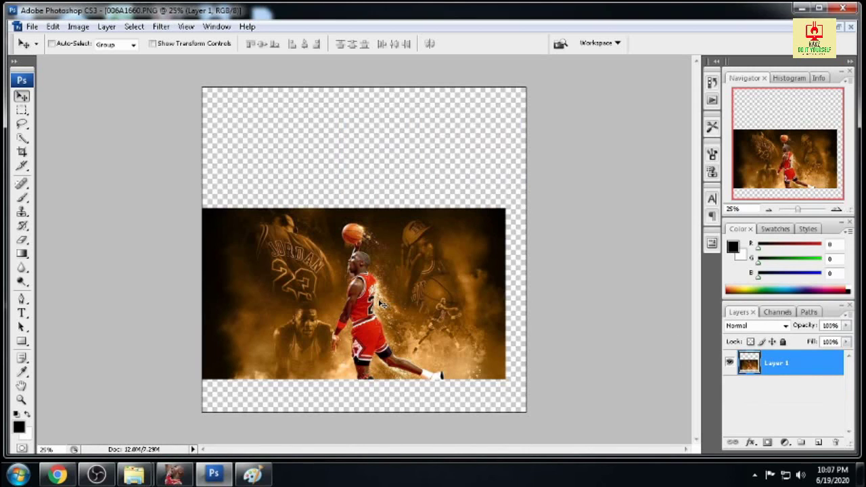
Nudge the wallpaper slightly upward and stretch it with Free Transform to 106.7% width, reaching the canvas's right edge
drag(381, 304, 381, 302)
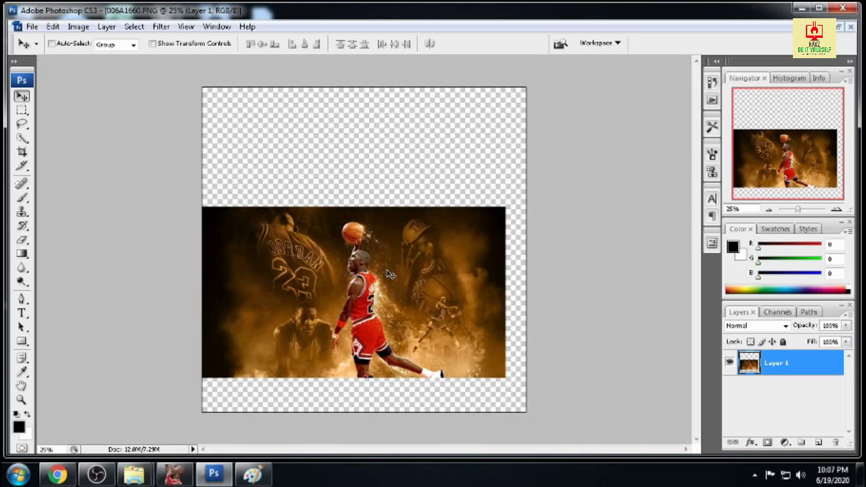
key(ctrl+t)
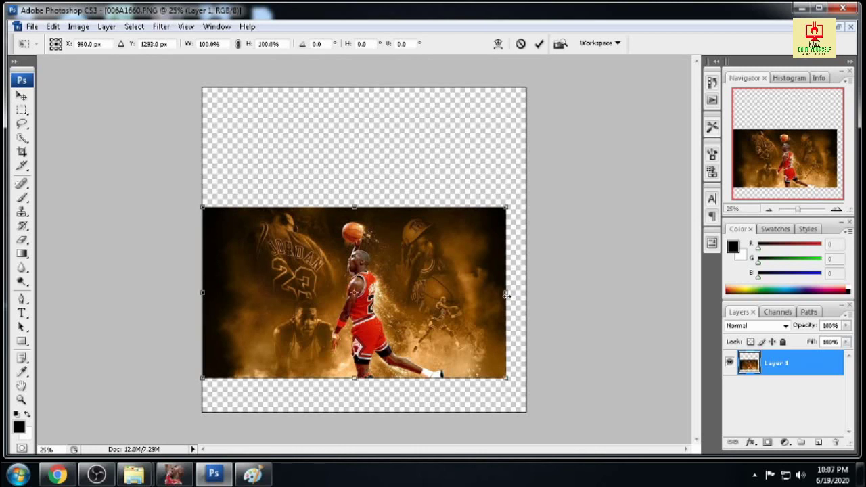
drag(506, 293, 521, 293)
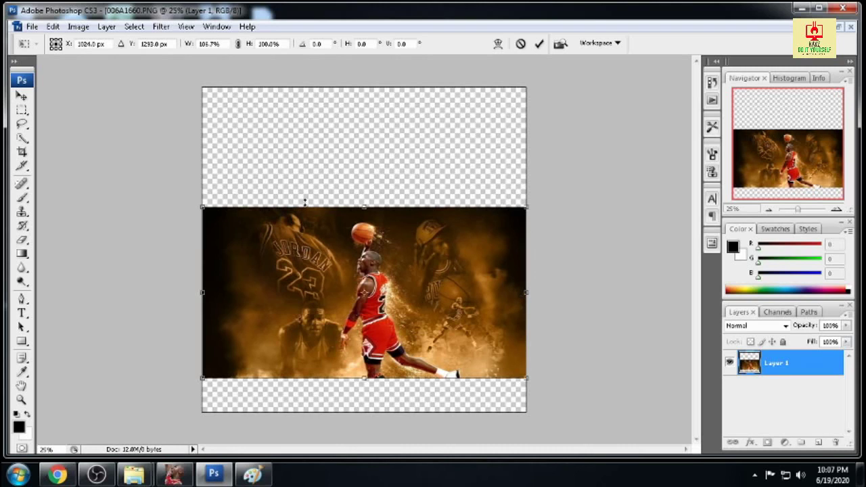
Apply the transformation and save the image as a PNG over the desktop file 006A1660, with interlace set to None
click(32, 27)
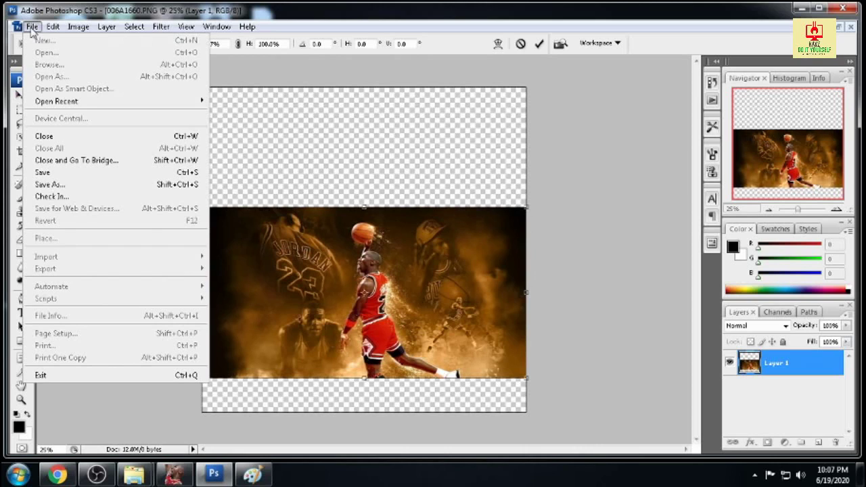
click(59, 184)
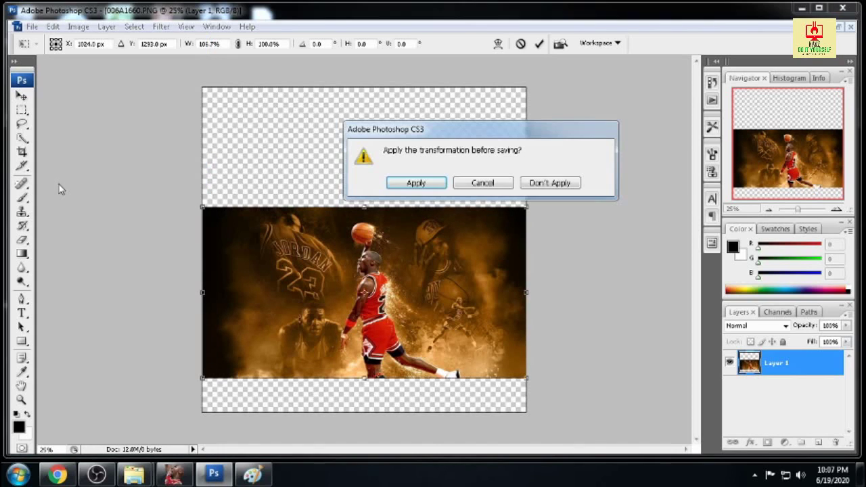
click(417, 184)
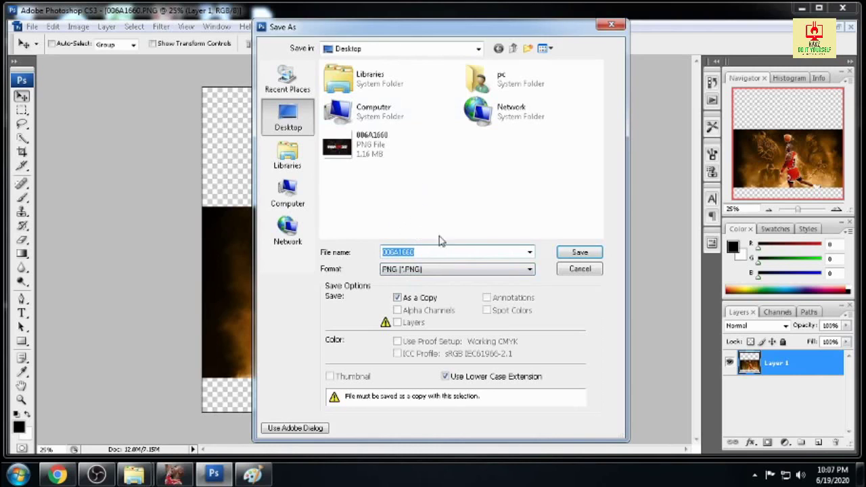
click(420, 252)
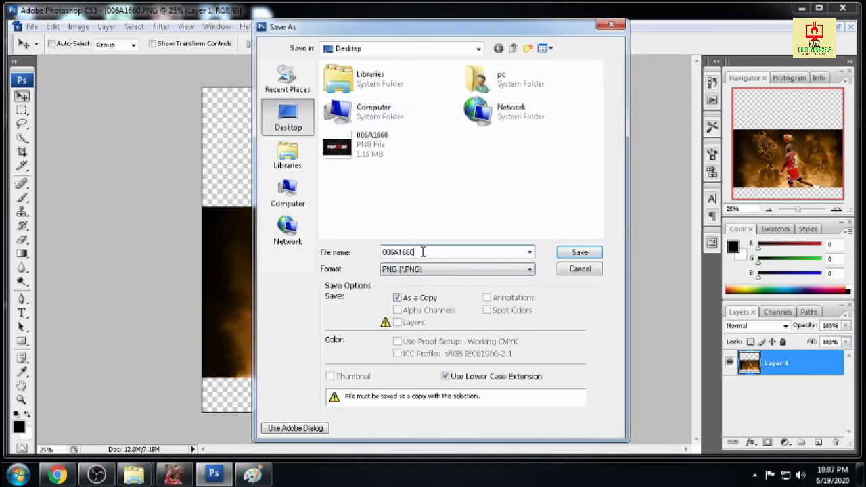
click(371, 154)
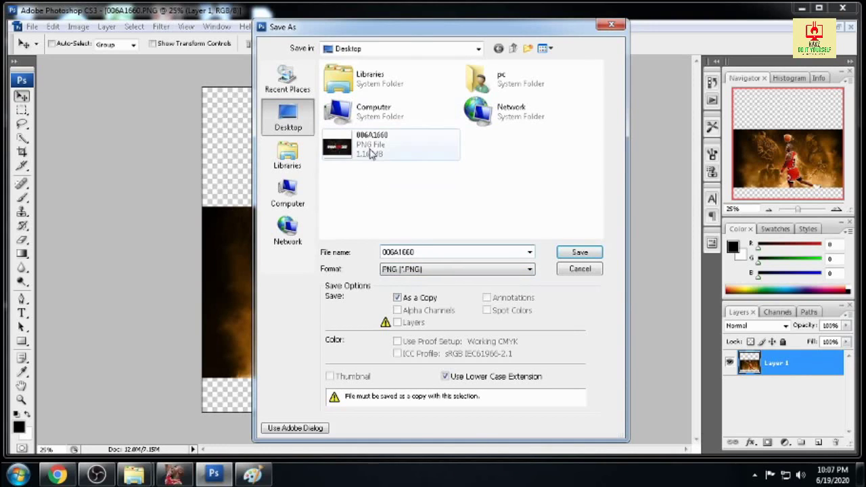
click(371, 150)
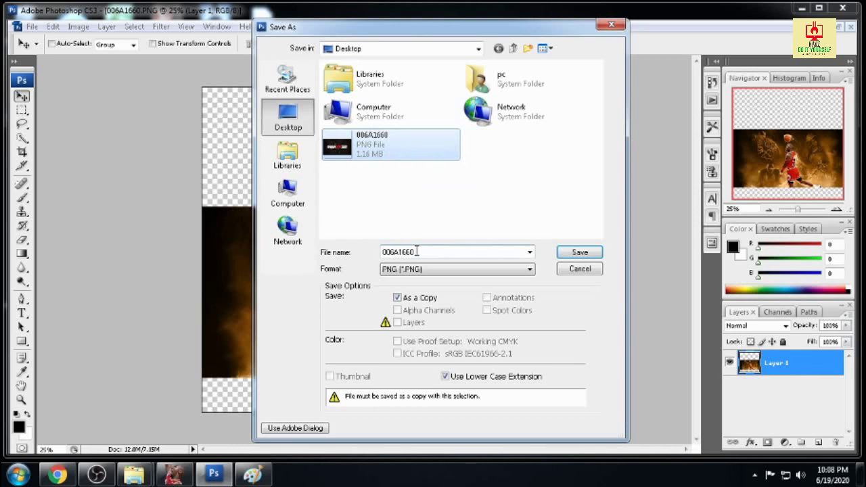
click(574, 254)
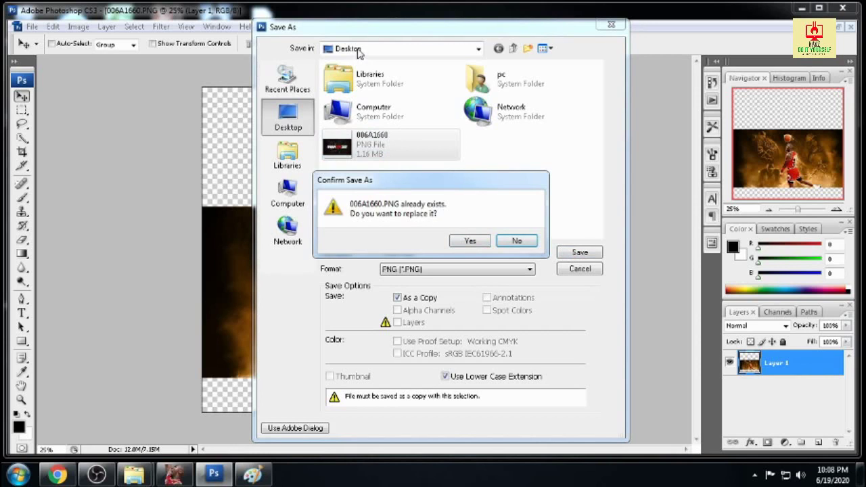
click(470, 241)
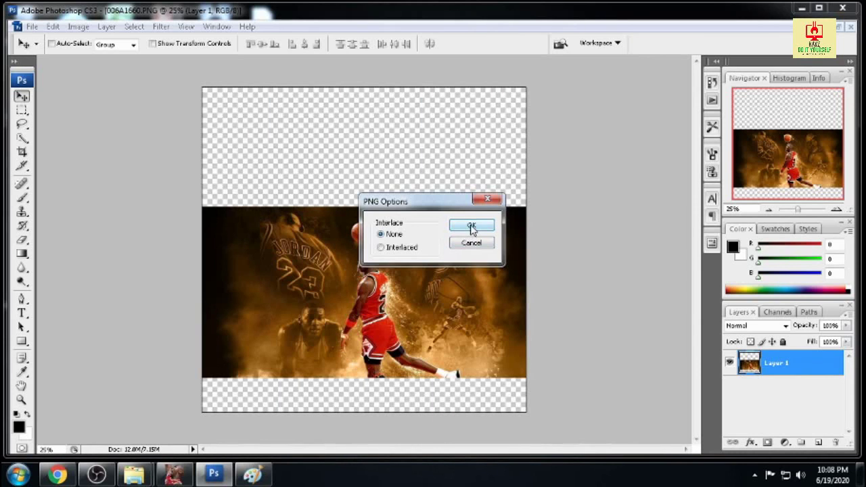
click(472, 227)
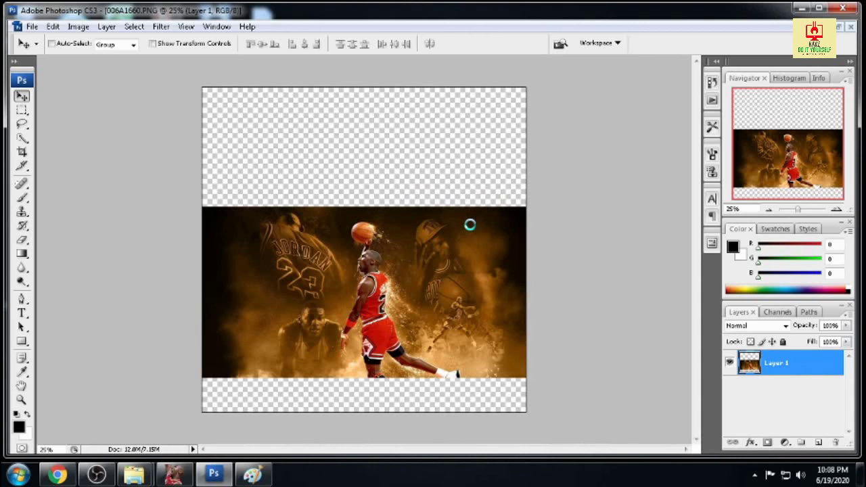
Minimize the image editor, select the desktop picture 006A1660, and switch to the 3DM NBA2K12 MOD tool
click(800, 9)
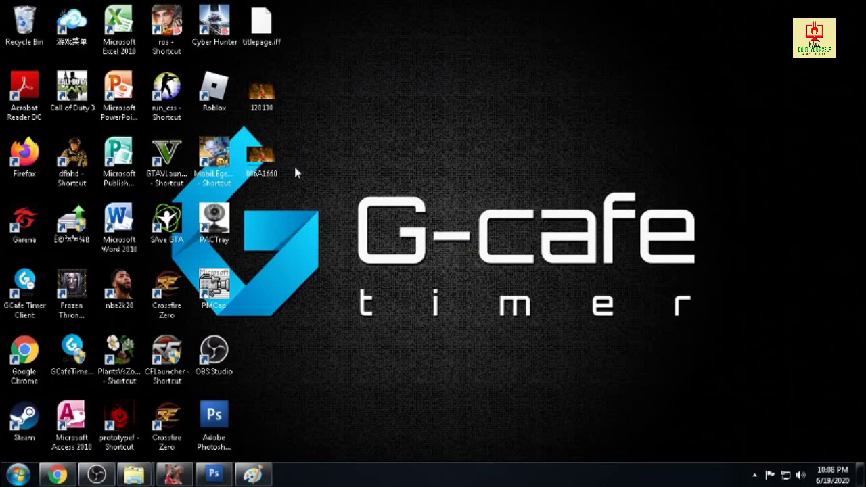
click(272, 161)
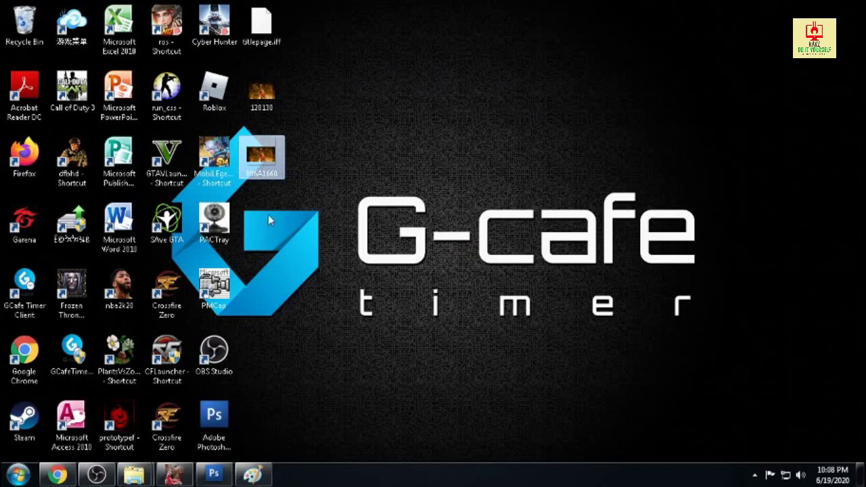
click(174, 474)
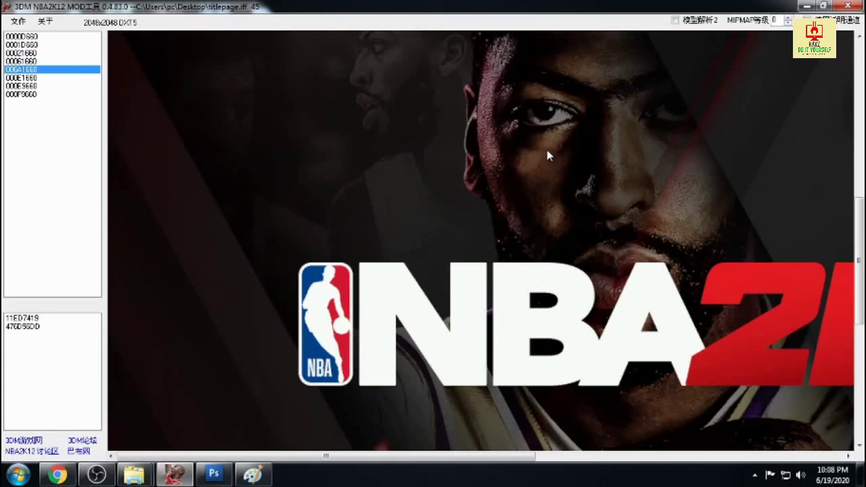
right_click(549, 151)
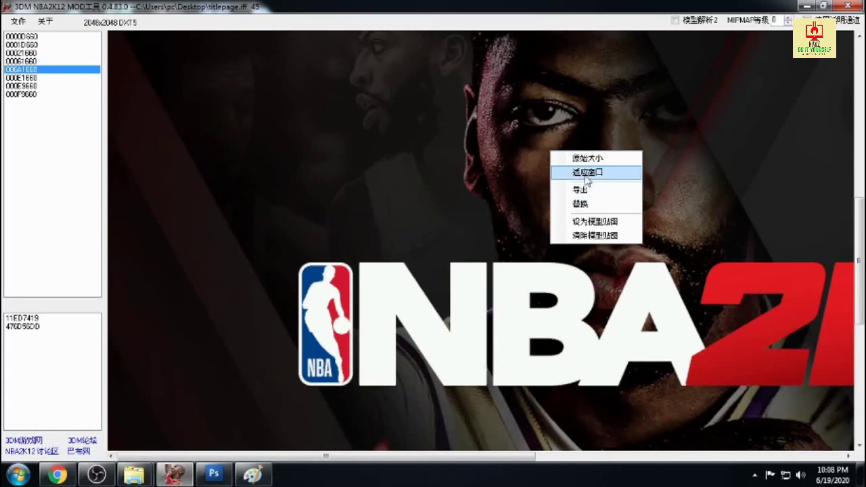
click(588, 204)
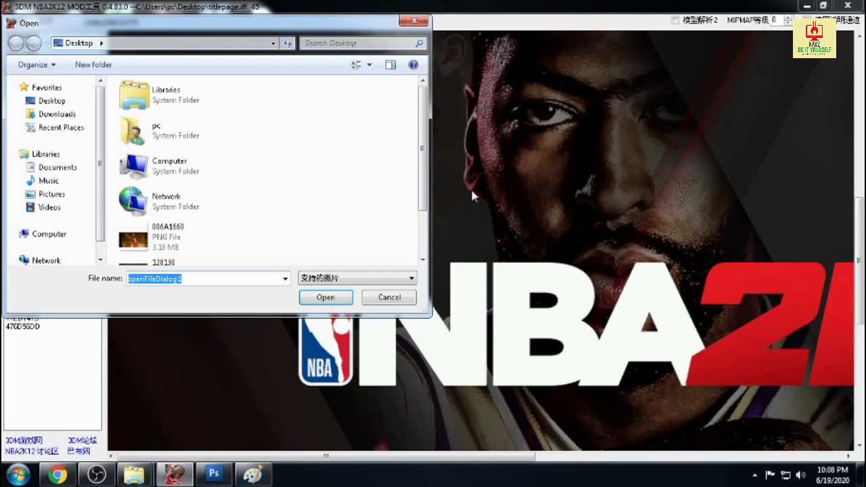
click(414, 20)
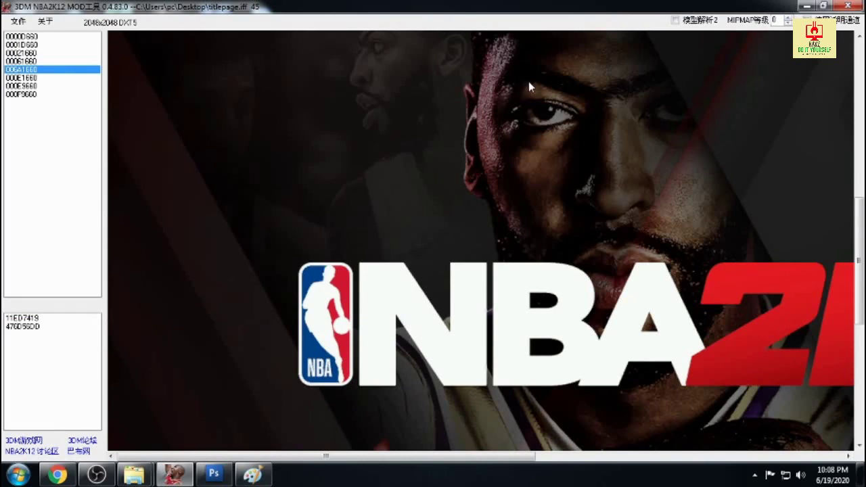
Replace the 006A1660 texture with the edited 006A1660 PNG from the desktop and accept the texture conversion
right_click(530, 82)
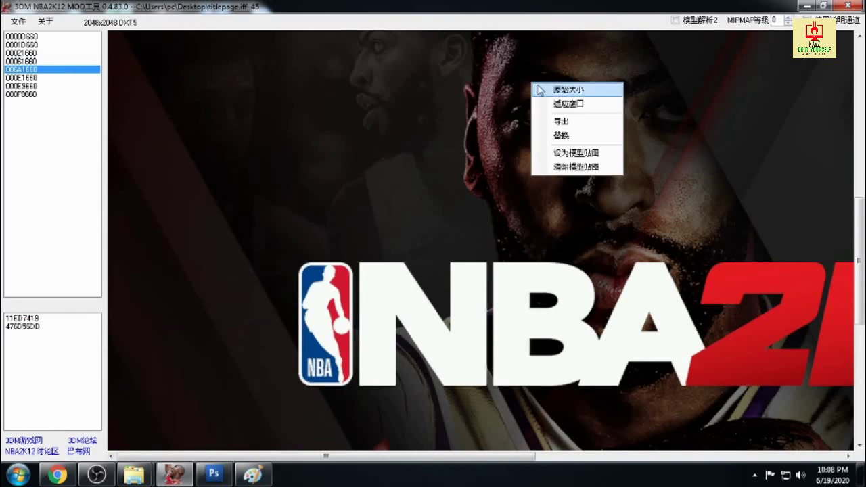
click(575, 134)
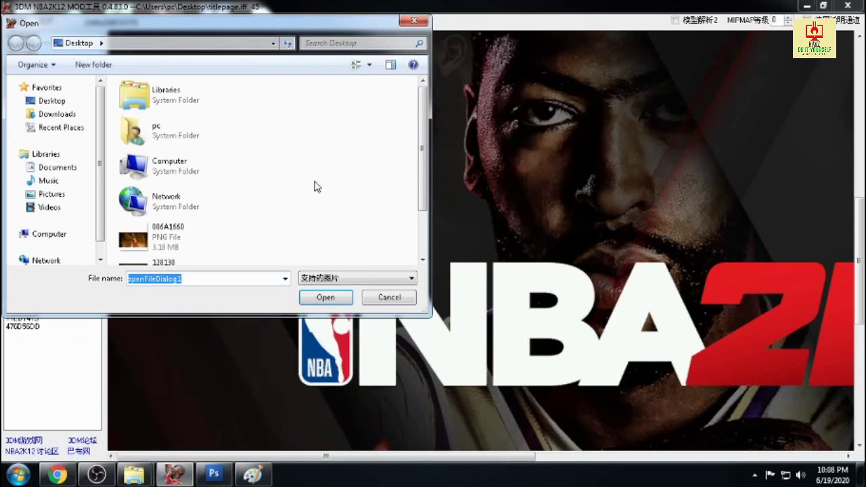
drag(429, 128, 429, 169)
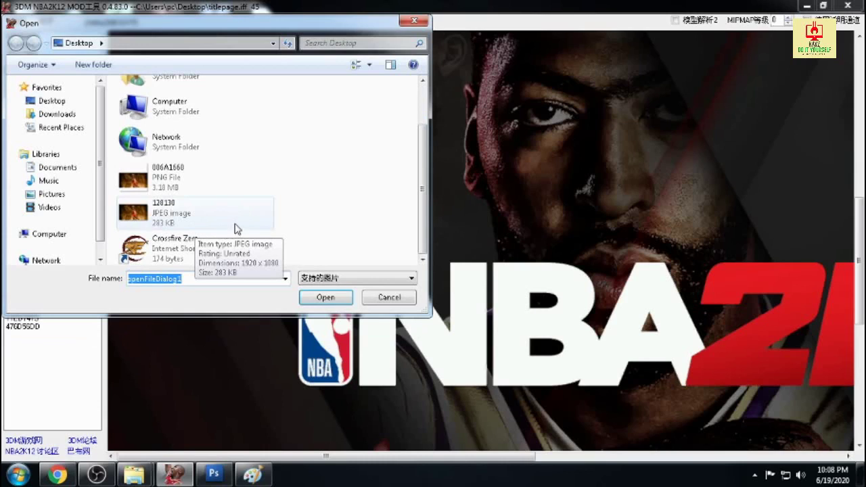
click(165, 187)
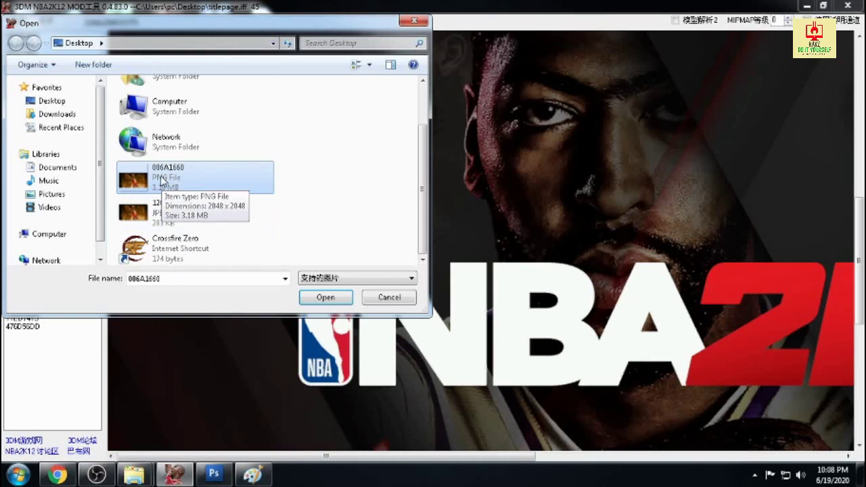
click(325, 299)
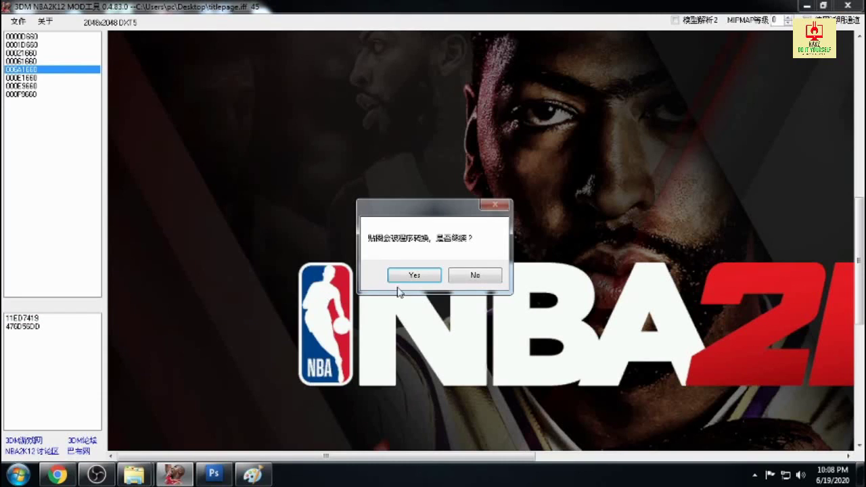
click(415, 276)
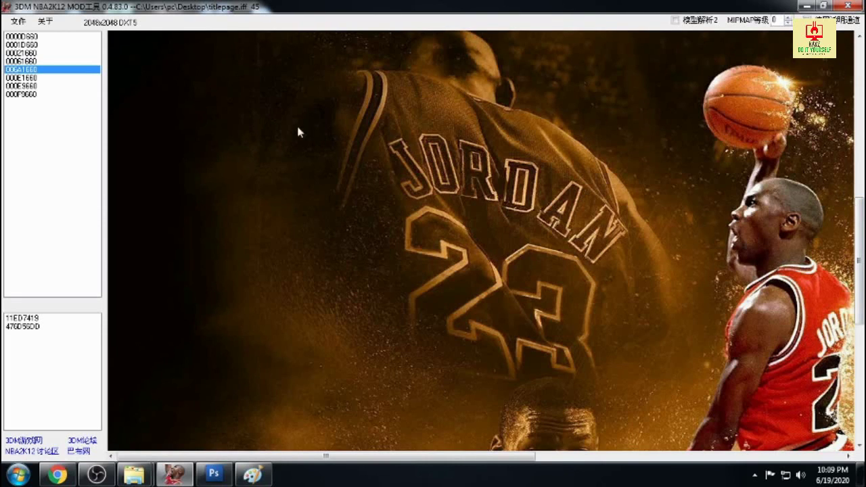
Save the modified archive under the name titlepage.iff on the desktop, overwriting the existing file
click(18, 21)
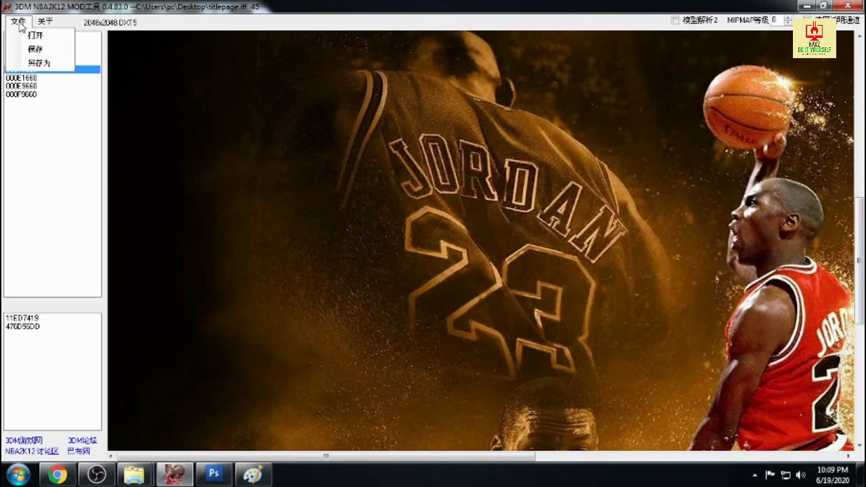
click(32, 65)
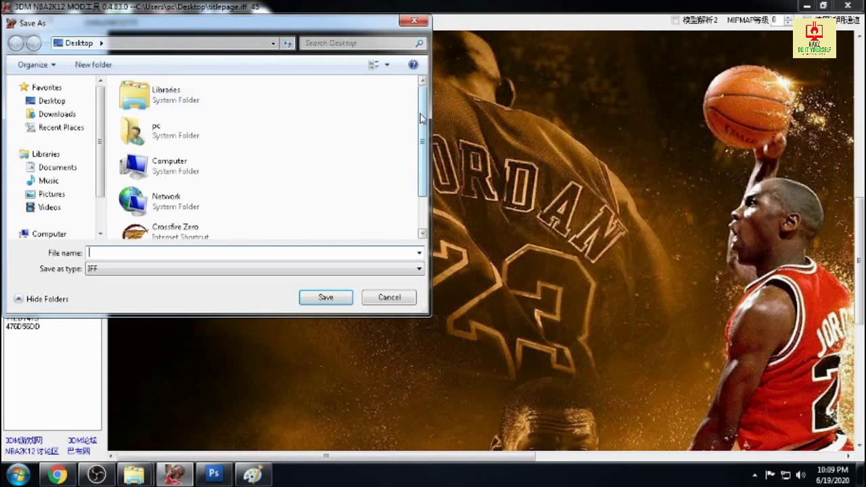
scroll(419, 125, down, 2)
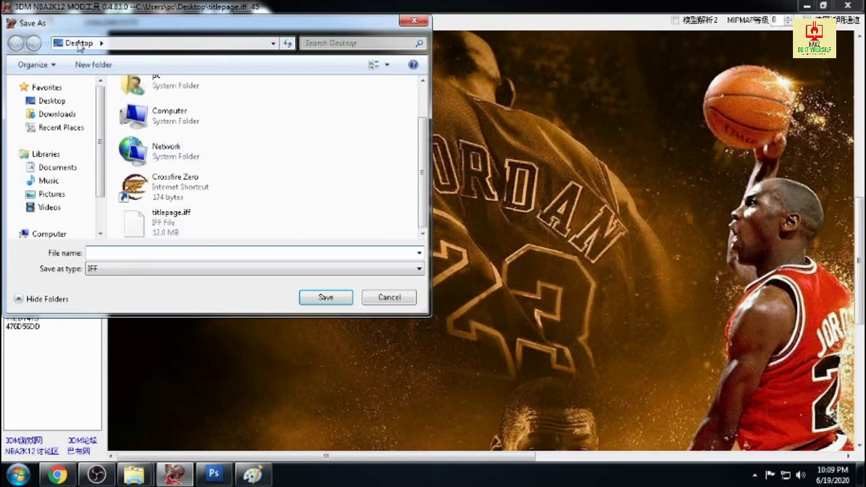
click(164, 224)
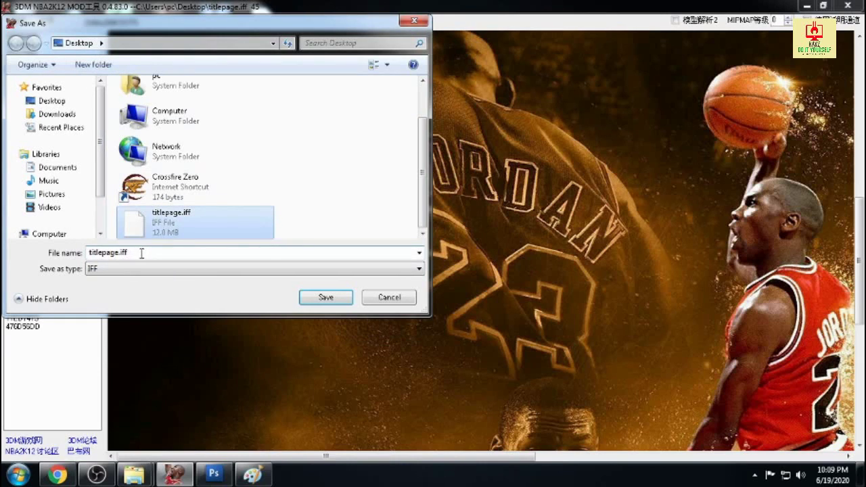
click(323, 300)
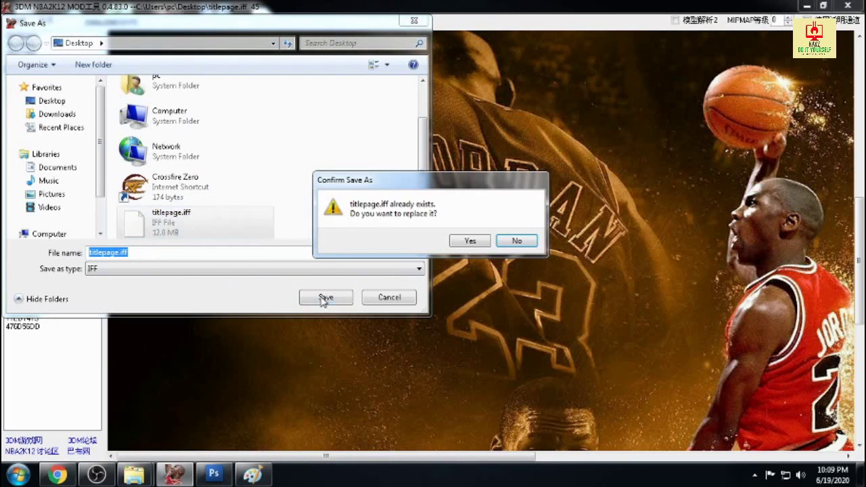
click(470, 241)
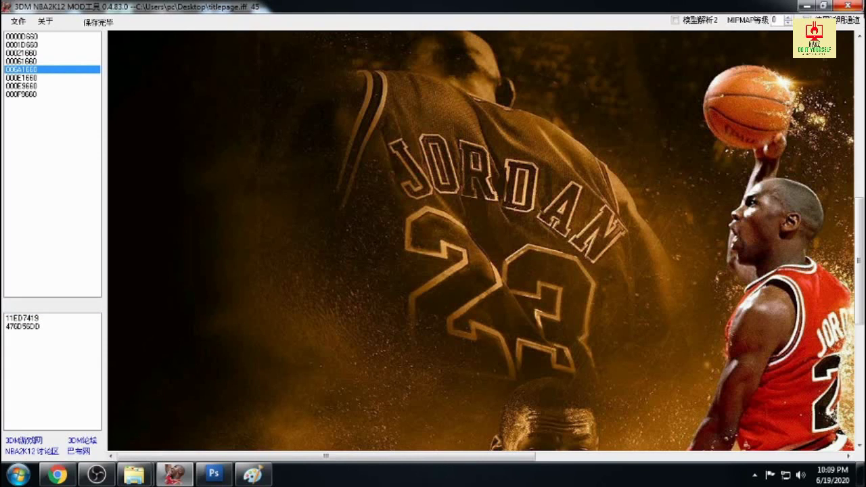
Minimize the mod tool and copy titlepage.iff from the desktop
click(807, 6)
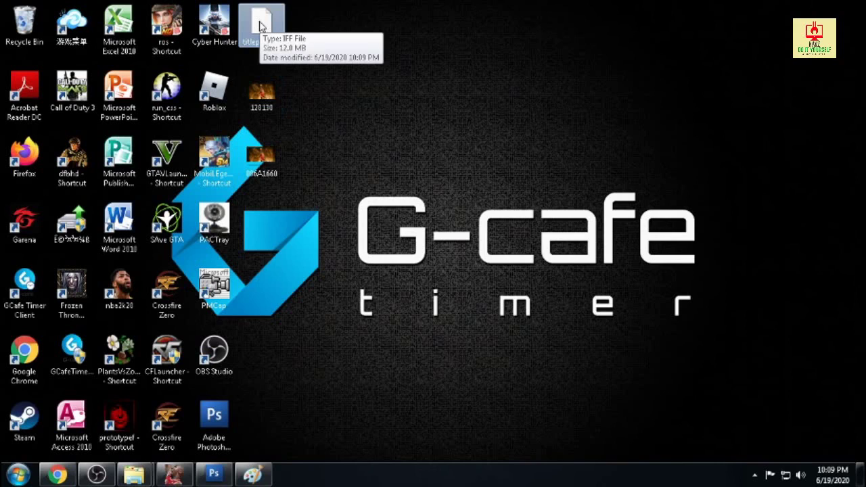
right_click(262, 25)
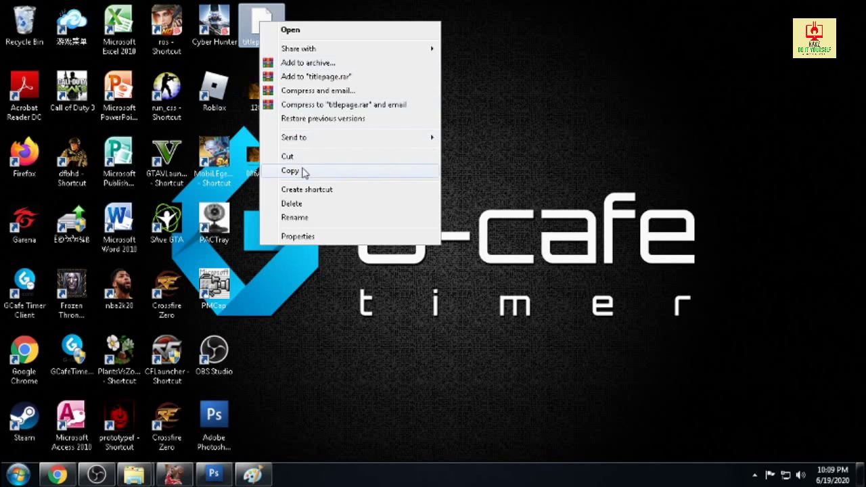
click(304, 172)
right_click(261, 33)
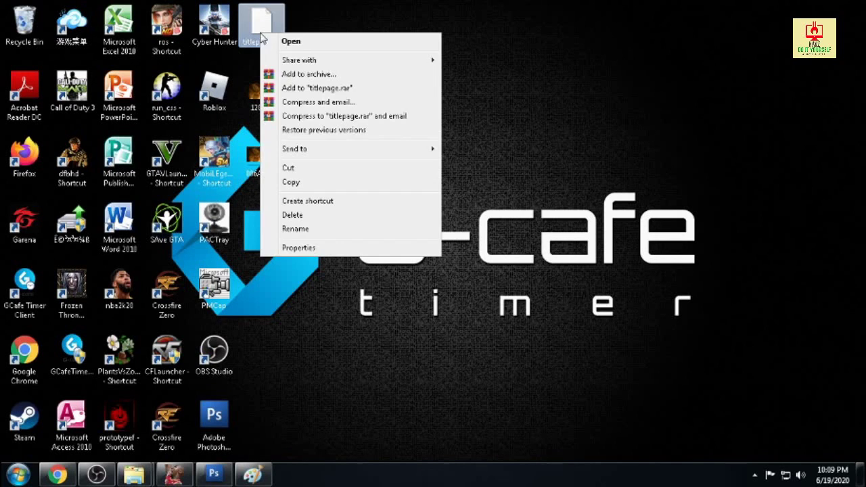
click(306, 186)
Open the game's installation folder through the properties of the nba2k20 desktop shortcut
right_click(131, 291)
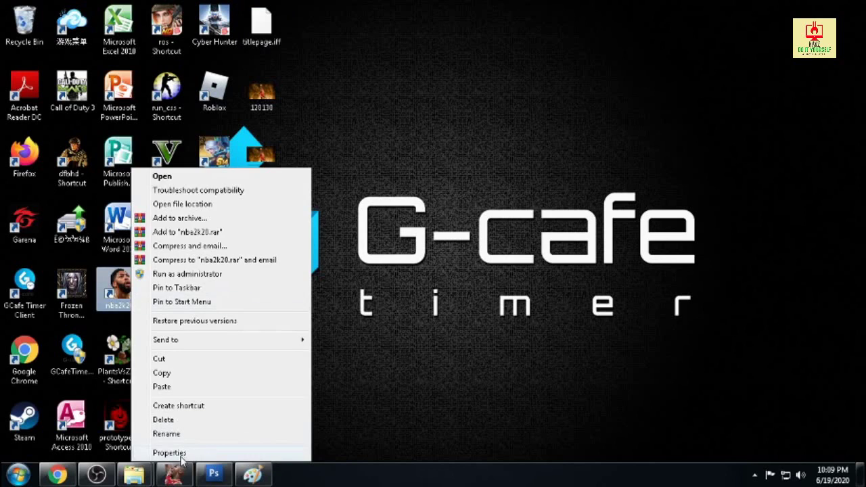
click(173, 453)
click(191, 353)
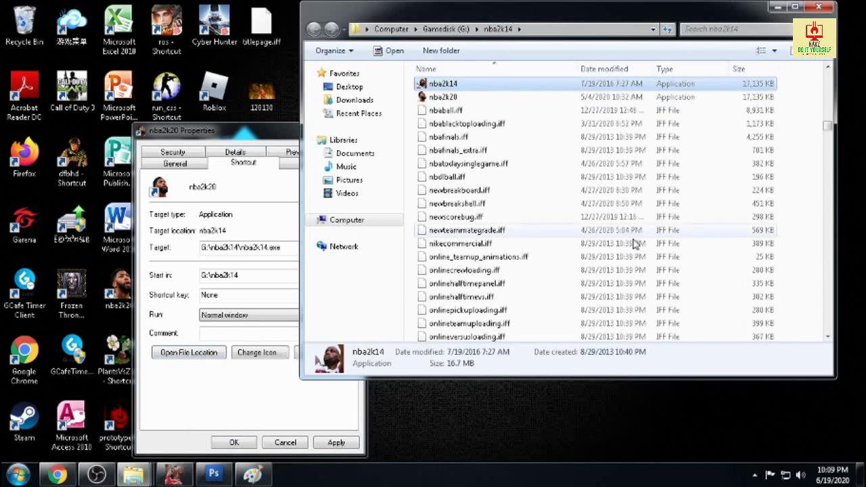
Paste titlepage.iff into the nba2k14 folder, replacing the existing file, and close the folder and shortcut properties
click(809, 139)
right_click(805, 135)
click(739, 222)
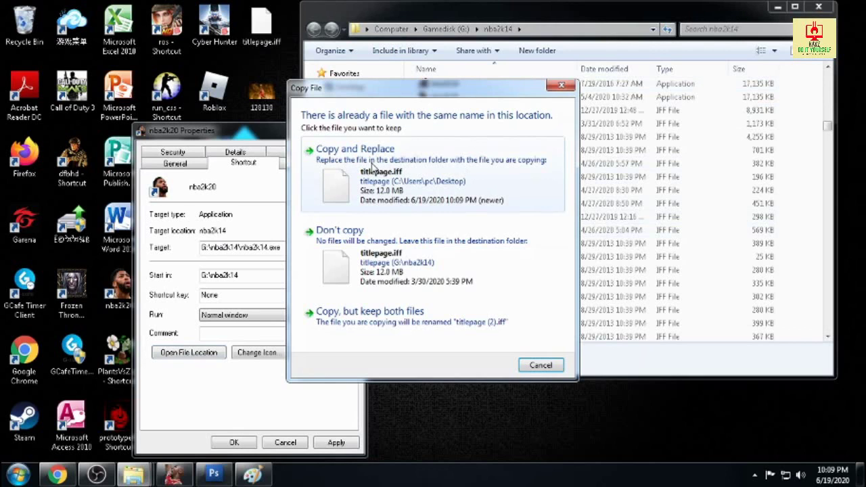
click(371, 166)
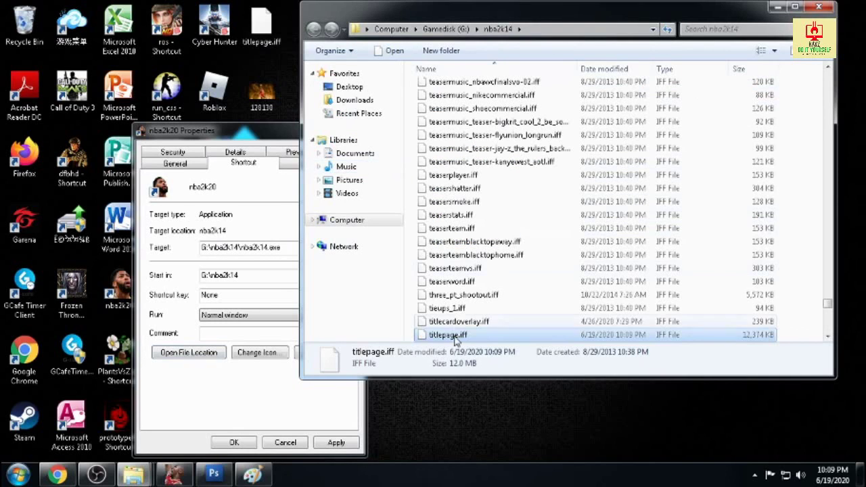
click(819, 7)
click(360, 129)
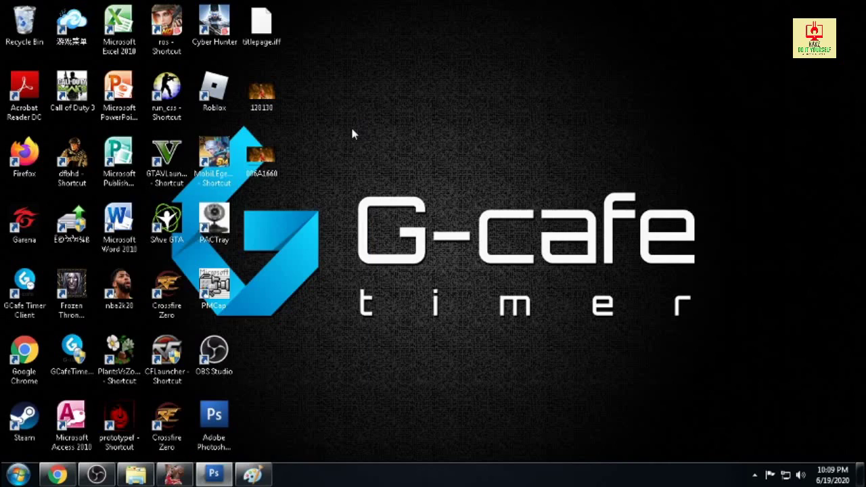
Launch the game from the nba2k20 shortcut and pass the date of birth screen to check the title page
double_click(121, 288)
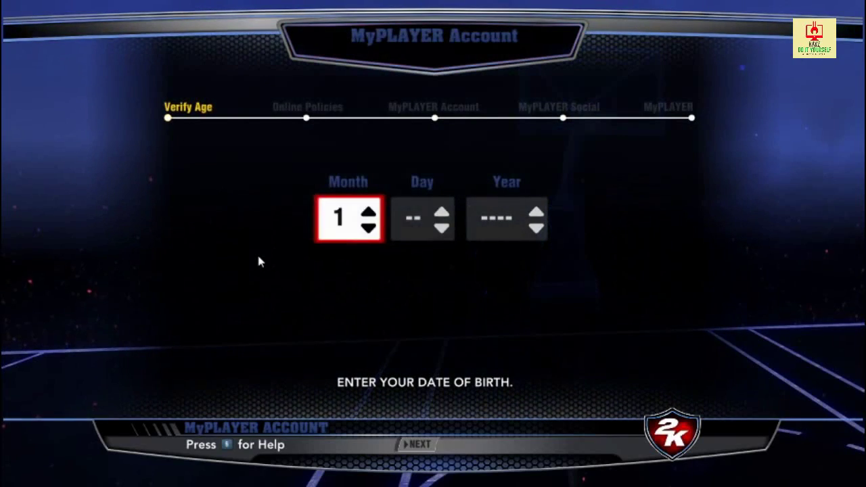
key(Right)
key(Right)
key(Return)
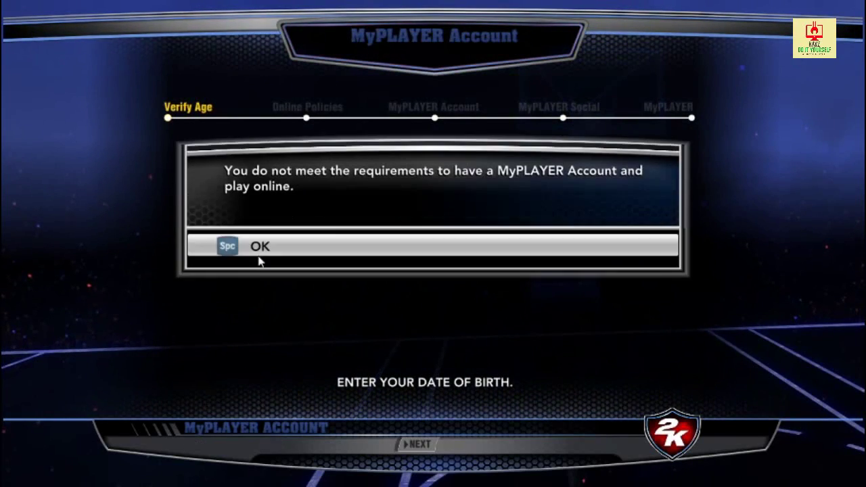
key(Return)
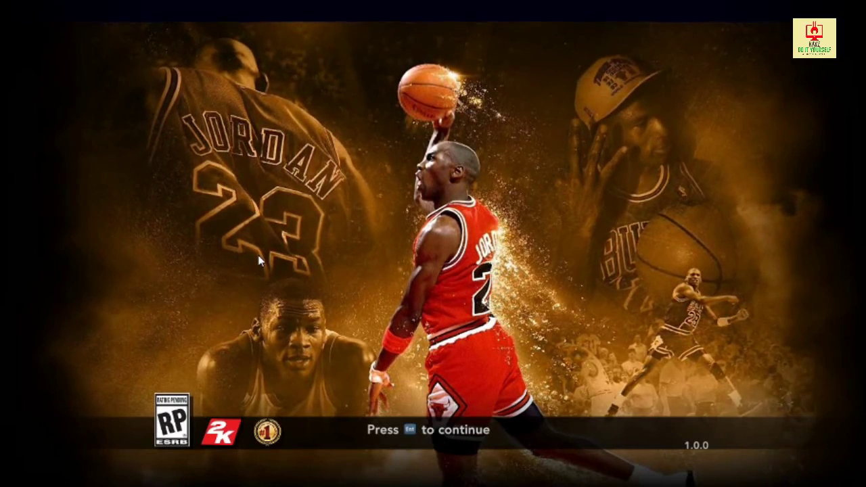
key(Return)
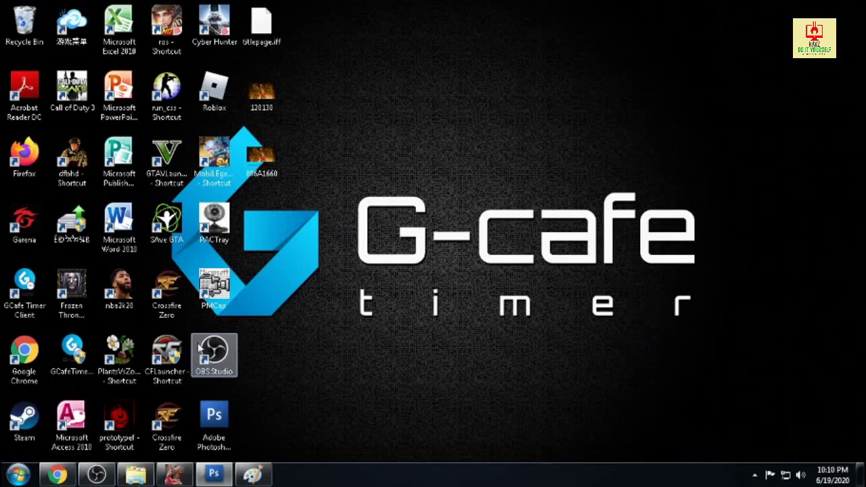
Return to the 3DM NBA2K12 MOD tool and examine the 000E1660 and 000E9660 textures in titlepage.iff
click(174, 475)
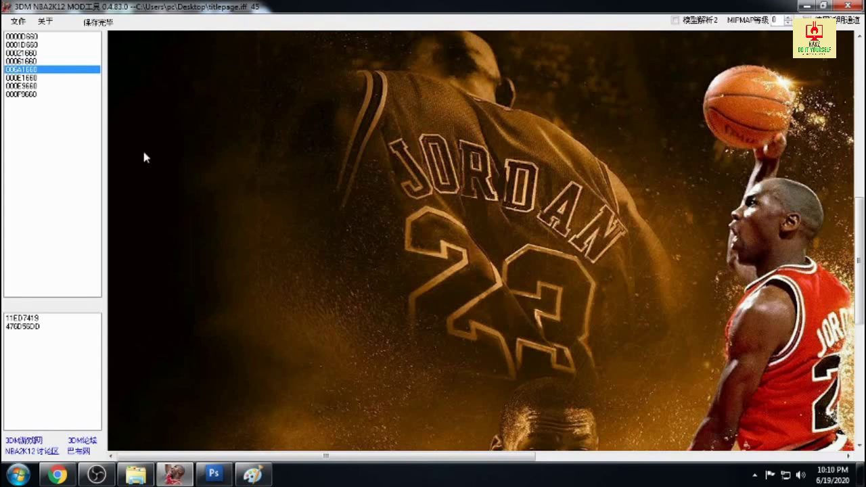
click(807, 8)
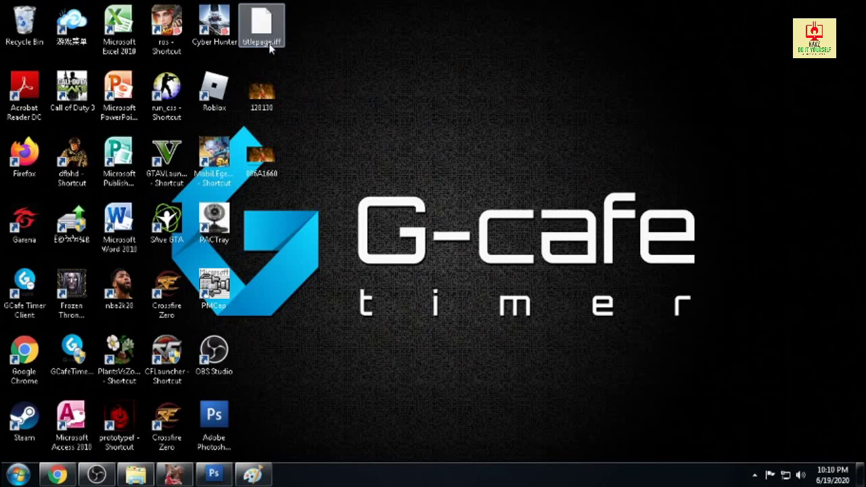
click(174, 474)
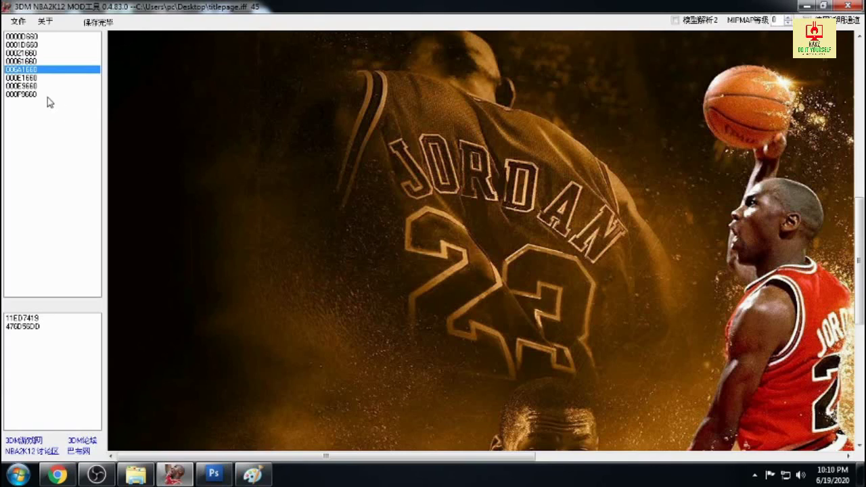
click(34, 79)
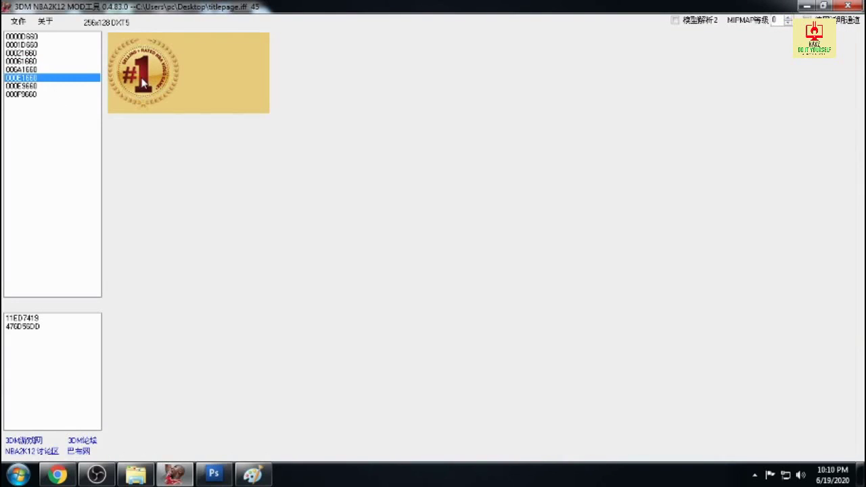
click(39, 87)
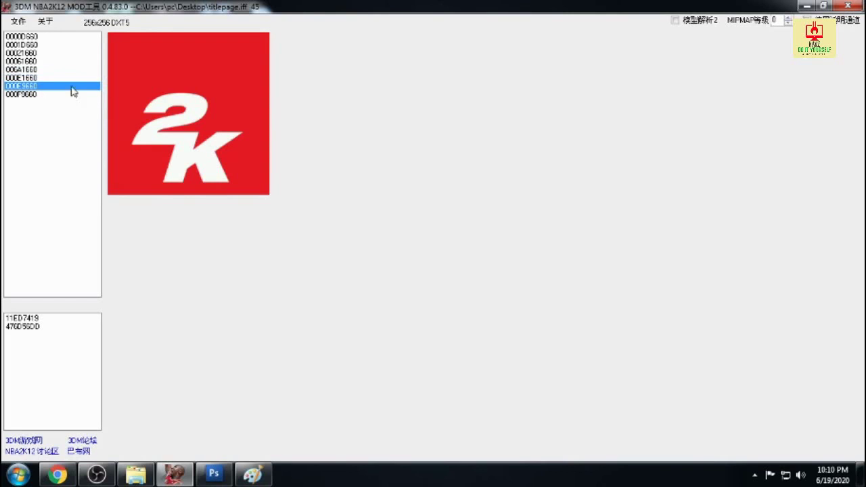
click(30, 95)
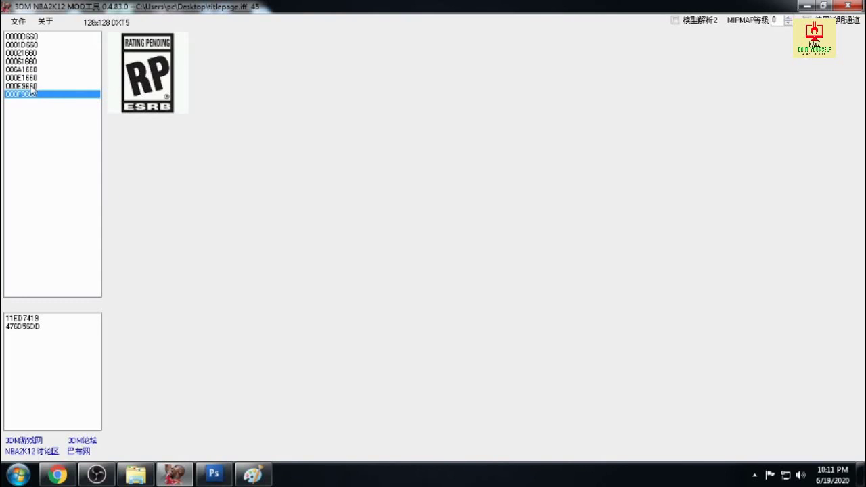
right_click(140, 82)
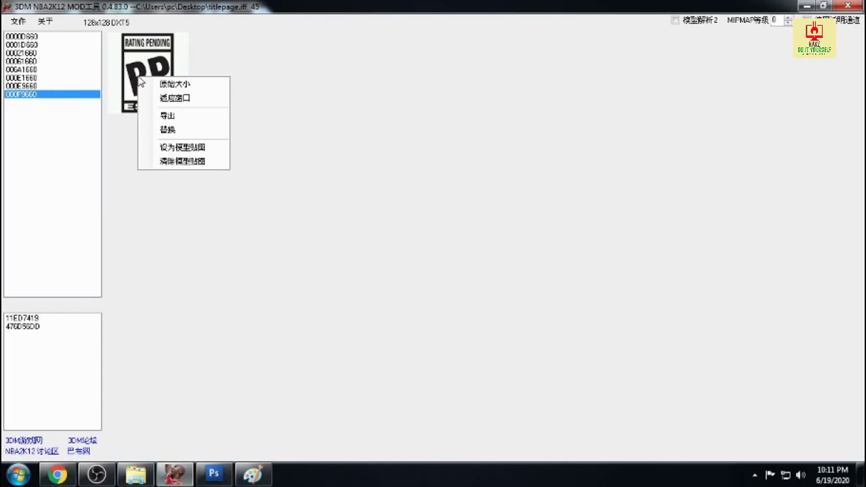
click(166, 118)
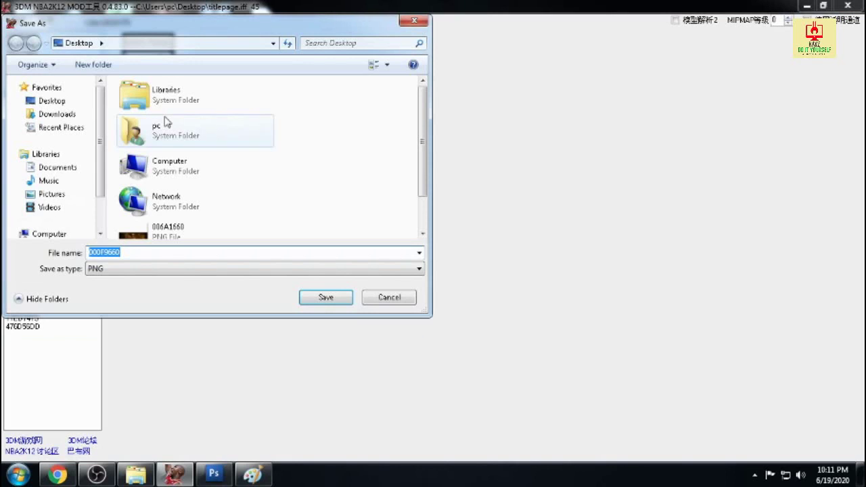
click(100, 269)
click(100, 270)
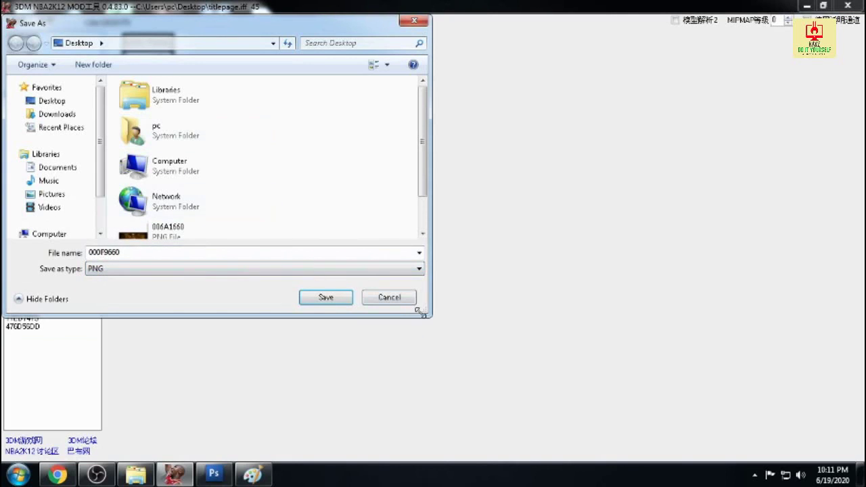
click(394, 302)
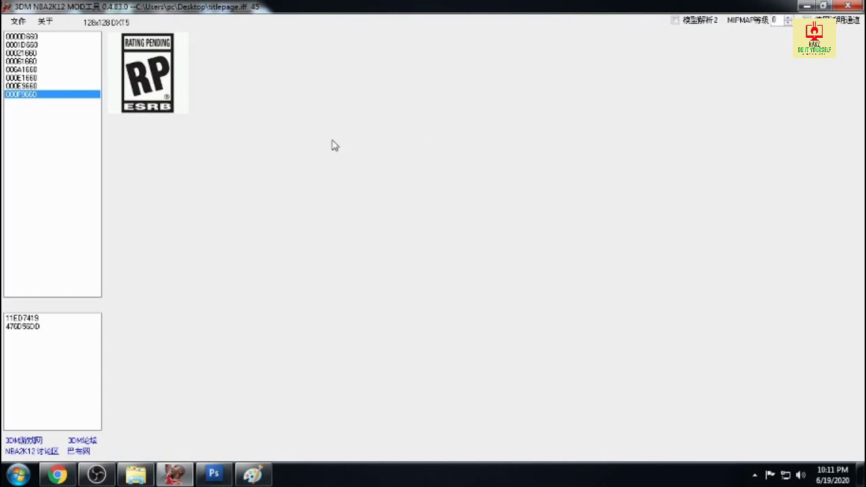
Review the 000E1660 texture and the Michael Jordan wallpaper in the 006A1660 texture of titlepage.iff
click(39, 80)
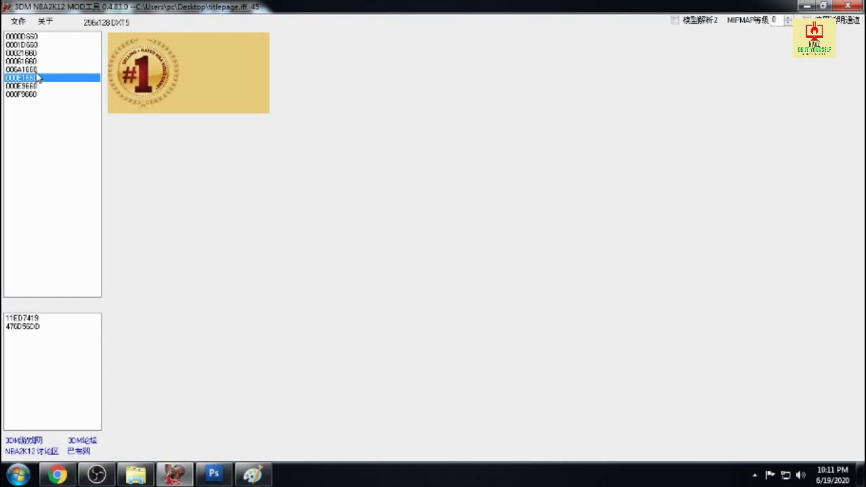
click(39, 70)
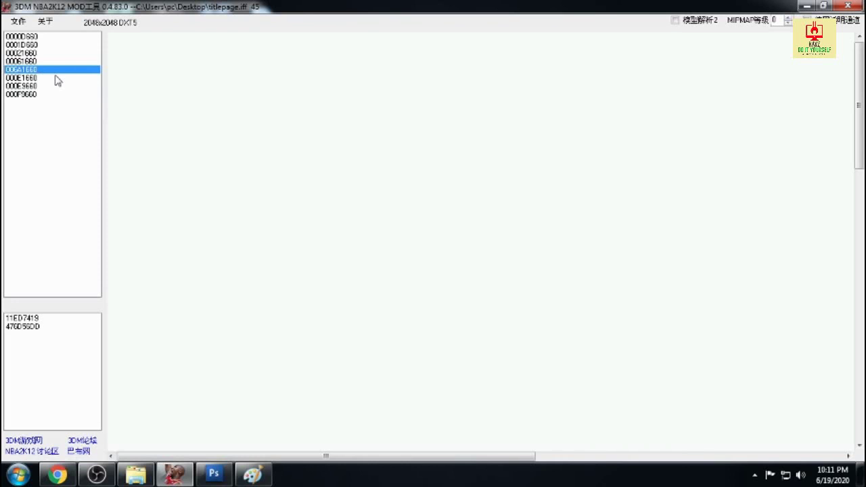
drag(860, 101, 862, 244)
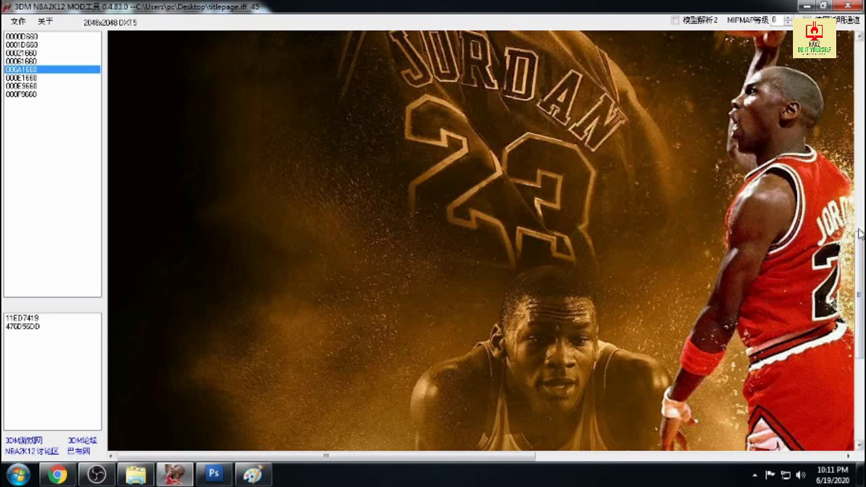